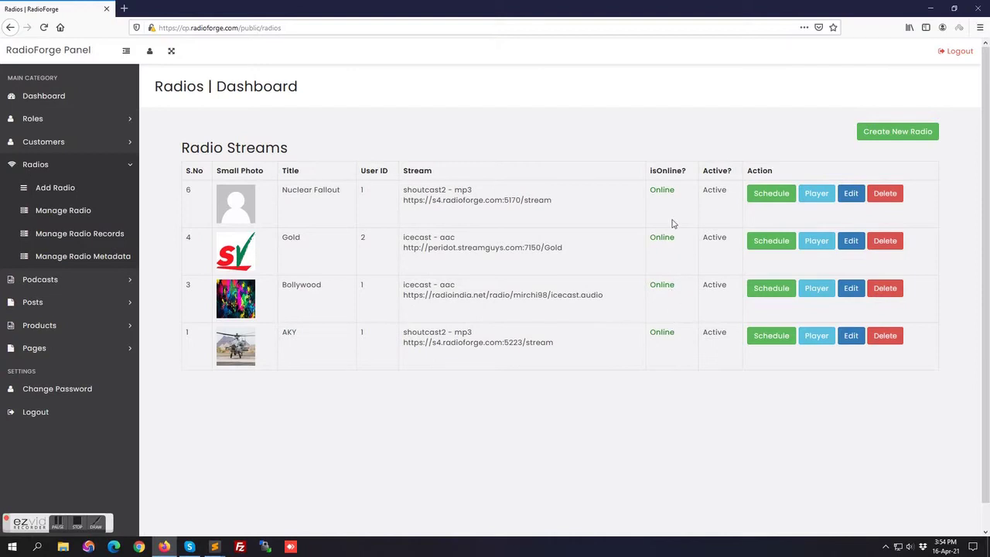
# Open the Bollywood radio's player page, play its stream in the first player, and close the page.
pyautogui.click(817, 288)
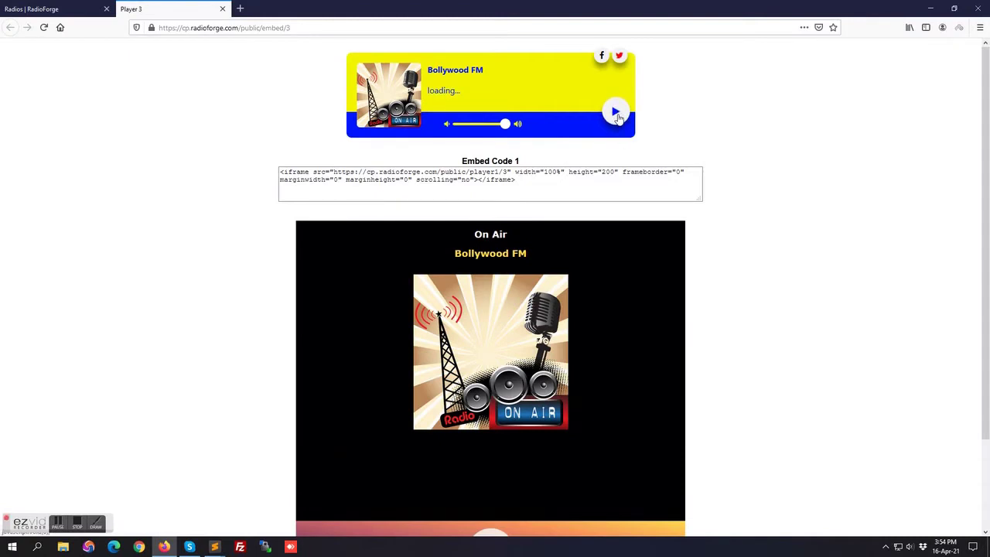
pyautogui.click(615, 113)
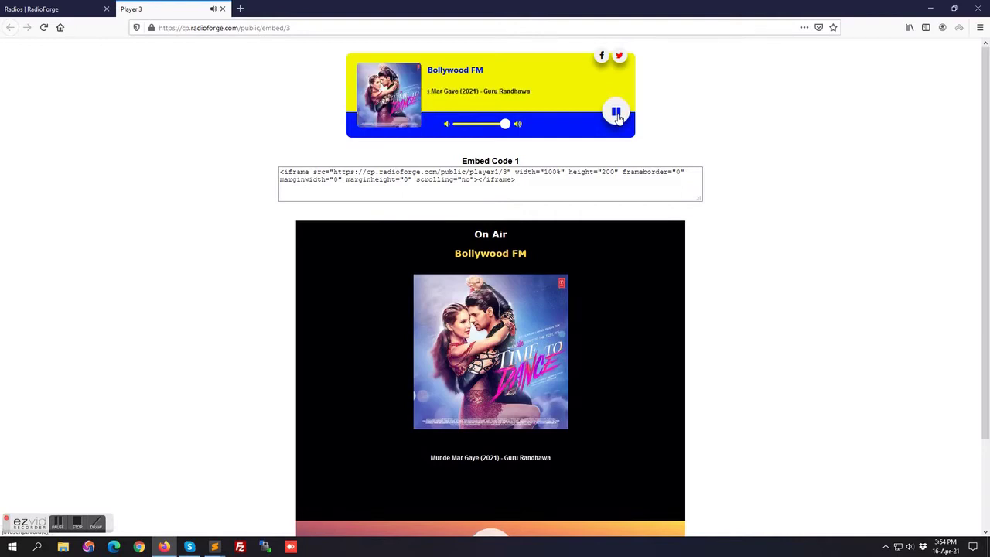
pyautogui.scroll(-2, 719, 206)
pyautogui.scroll(2, 734, 212)
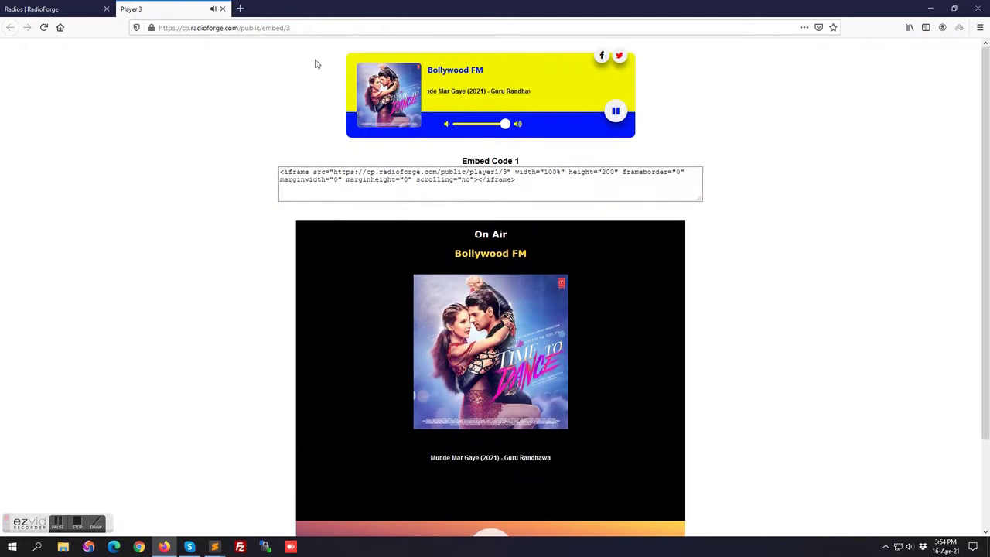
pyautogui.click(222, 9)
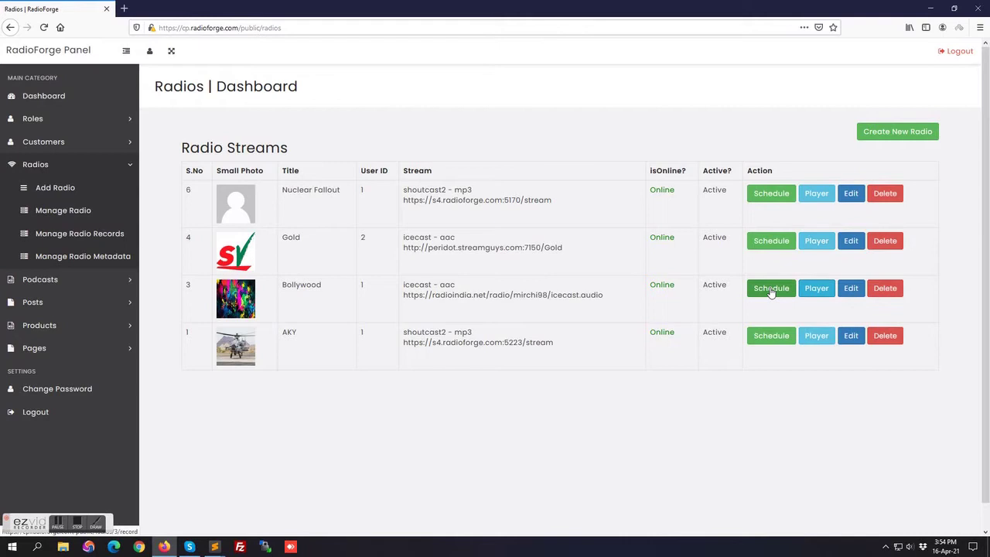
# Review the Bollywood radio's edit form from title to active status, and return to the radio list without changes.
pyautogui.click(851, 288)
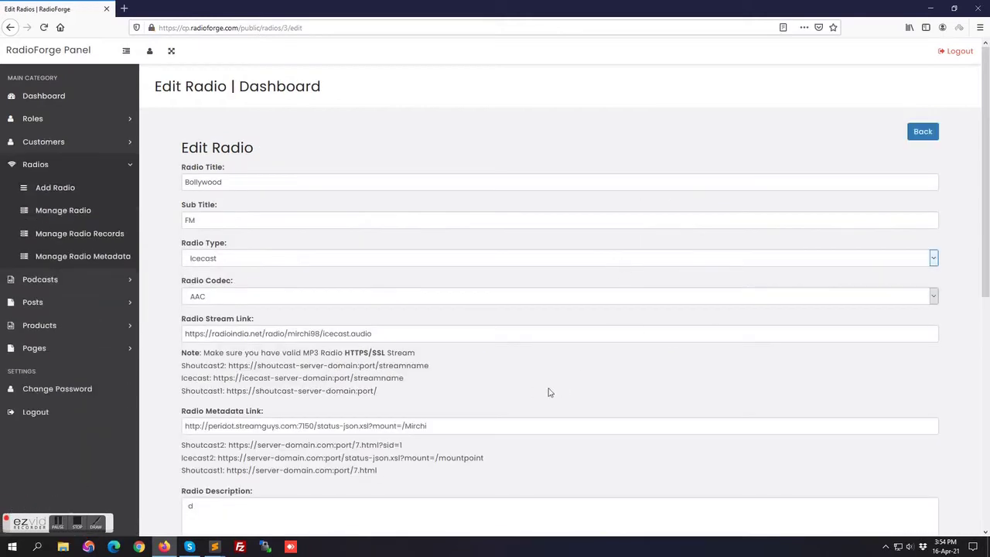
pyautogui.scroll(-8, 540, 381)
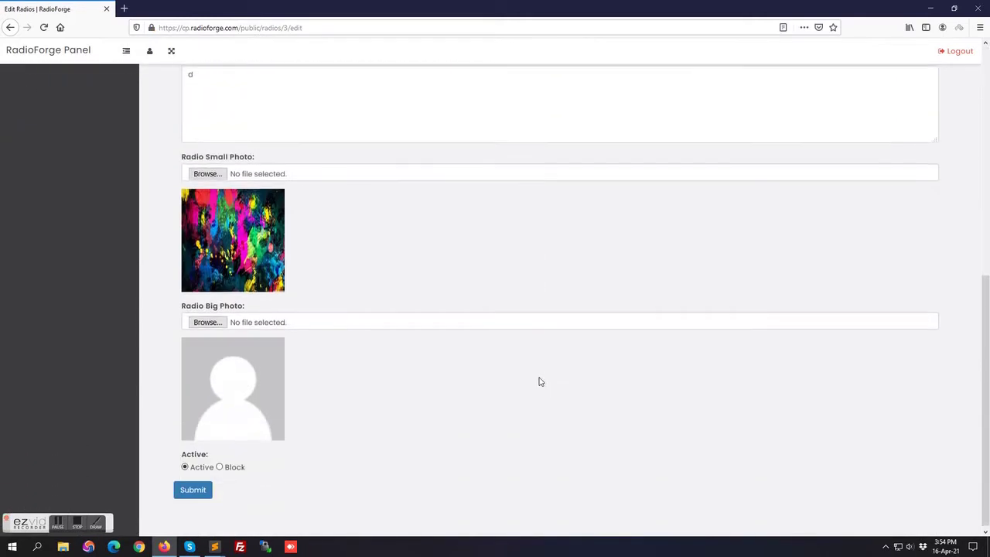
pyautogui.scroll(5, 863, 168)
pyautogui.scroll(3, 939, 122)
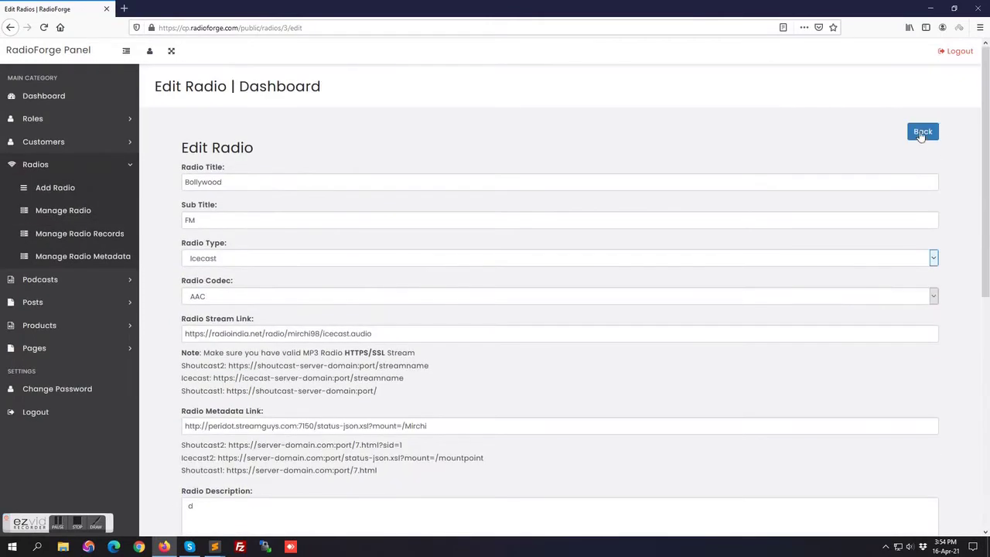
pyautogui.click(921, 133)
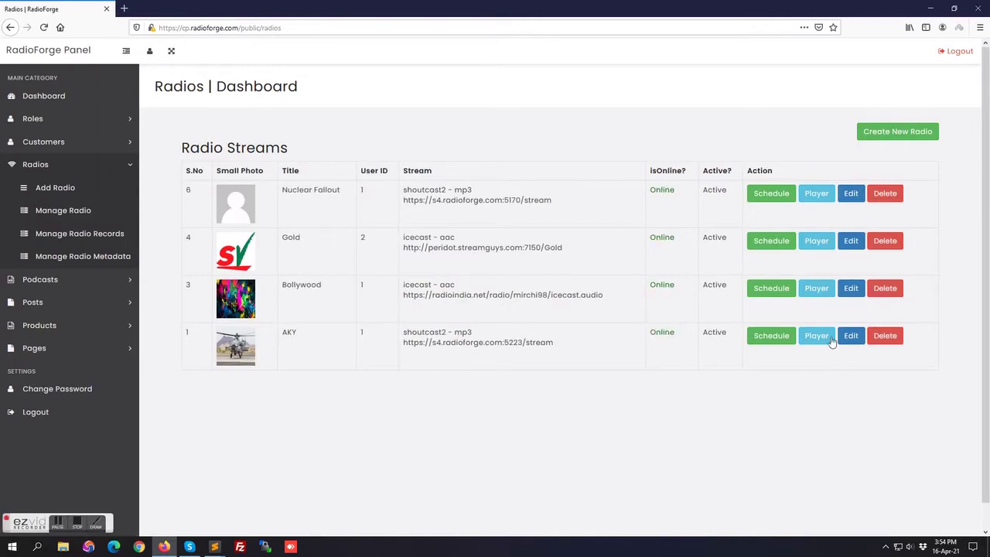
# Open the recording schedule form for the AKY radio and title the recording "test record".
pyautogui.click(768, 338)
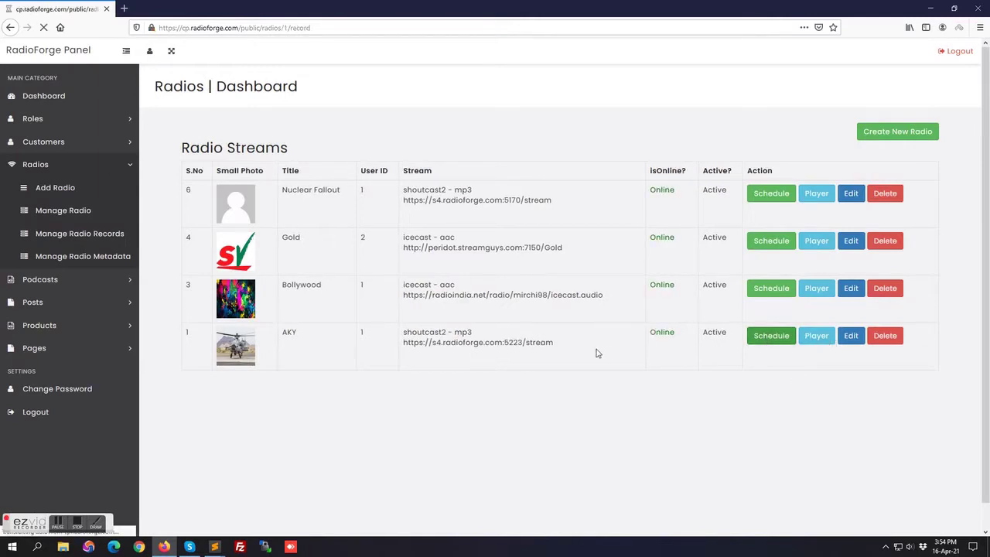
pyautogui.click(224, 220)
pyautogui.write('test record')
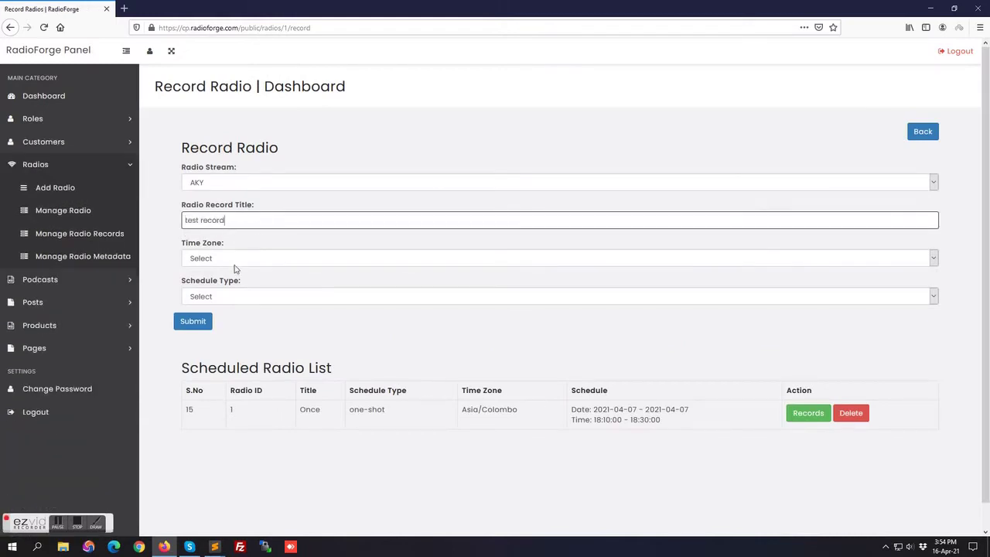
# Set the recording's time zone to UTC/GMT +05:30 - Asia/Kolkata.
pyautogui.click(236, 260)
pyautogui.scroll(-15, 386, 402)
pyautogui.scroll(-20, 387, 408)
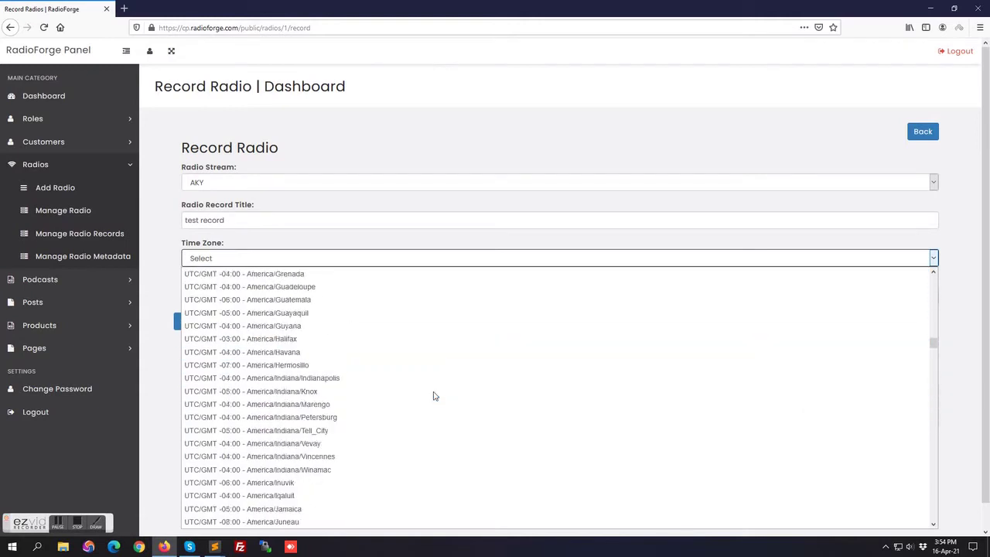
pyautogui.scroll(-10, 437, 388)
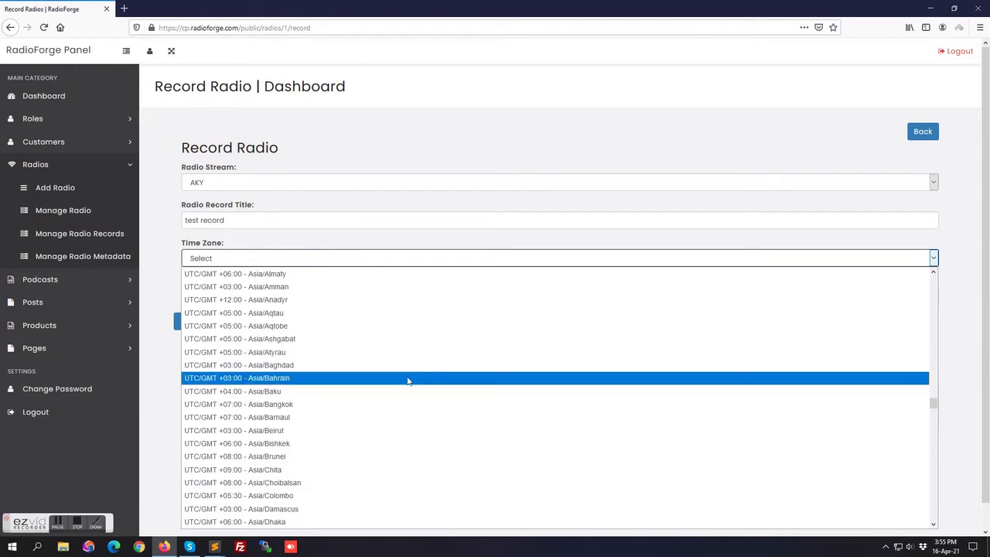
pyautogui.scroll(-3, 408, 381)
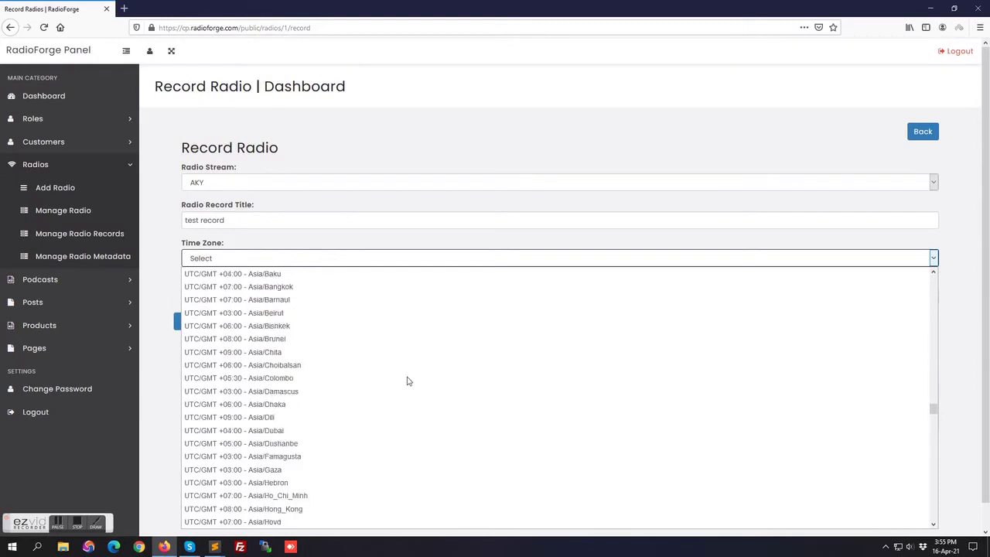
pyautogui.scroll(1, 387, 369)
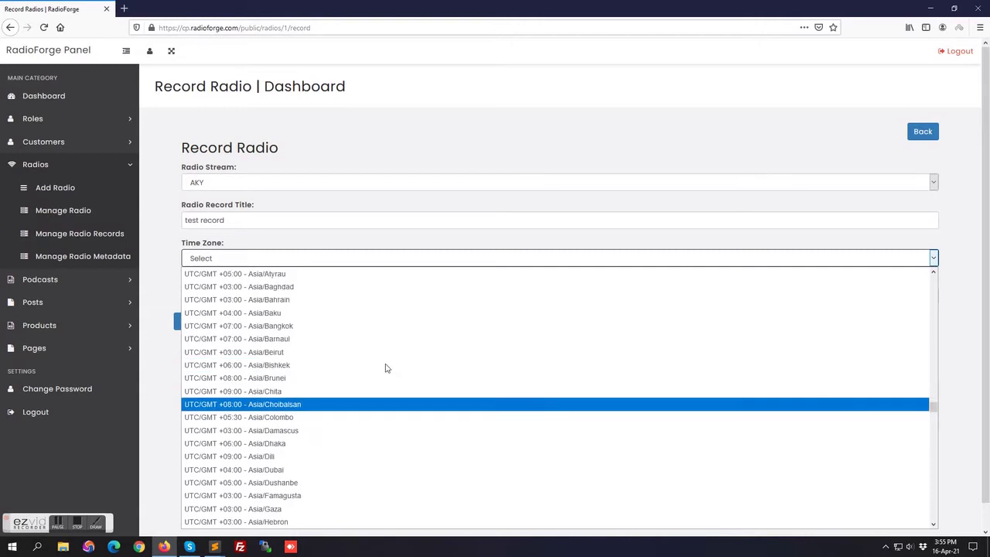
pyautogui.scroll(4, 325, 333)
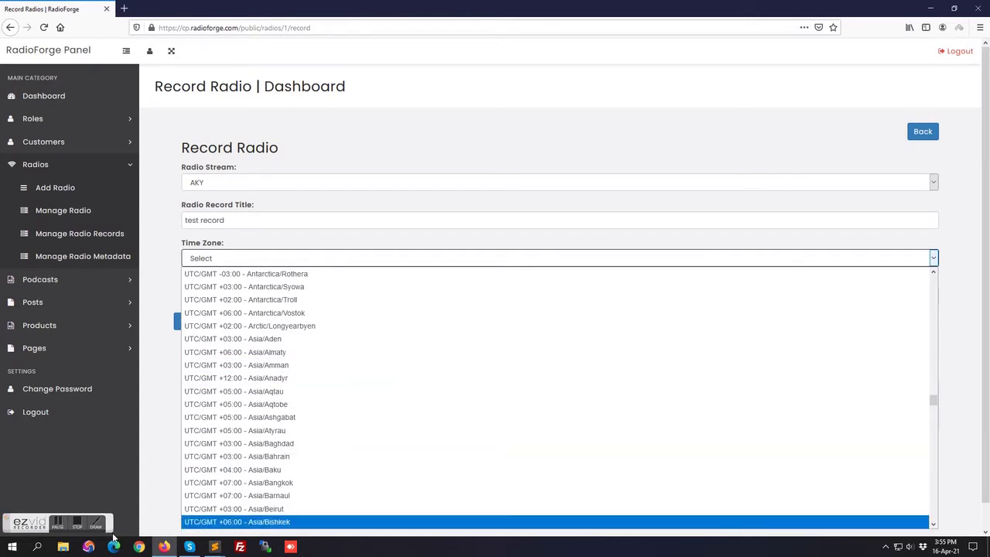
pyautogui.click(59, 528)
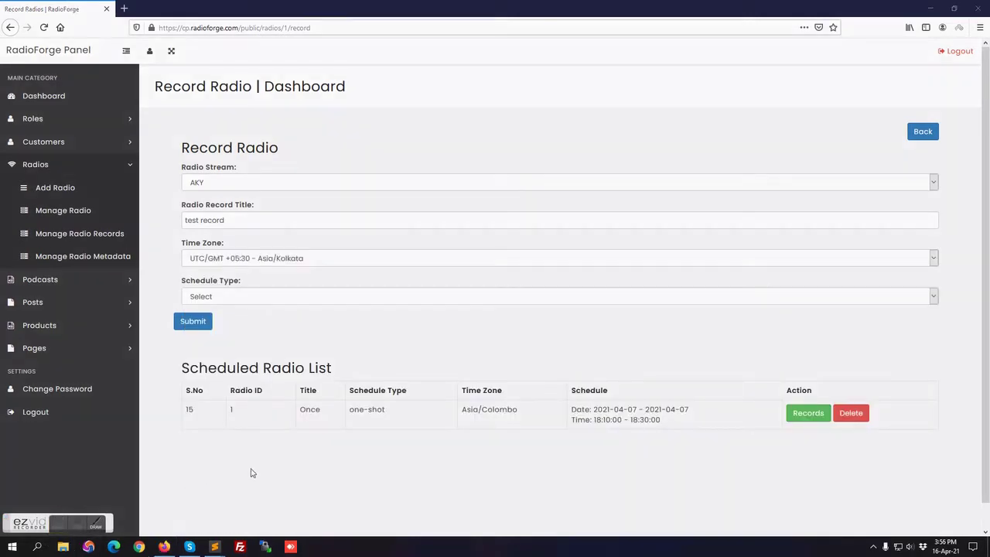
# Try the One Shot, 24x7, Daily, Weekly and Monthly schedule types to compare the fields each one offers.
pyautogui.click(232, 302)
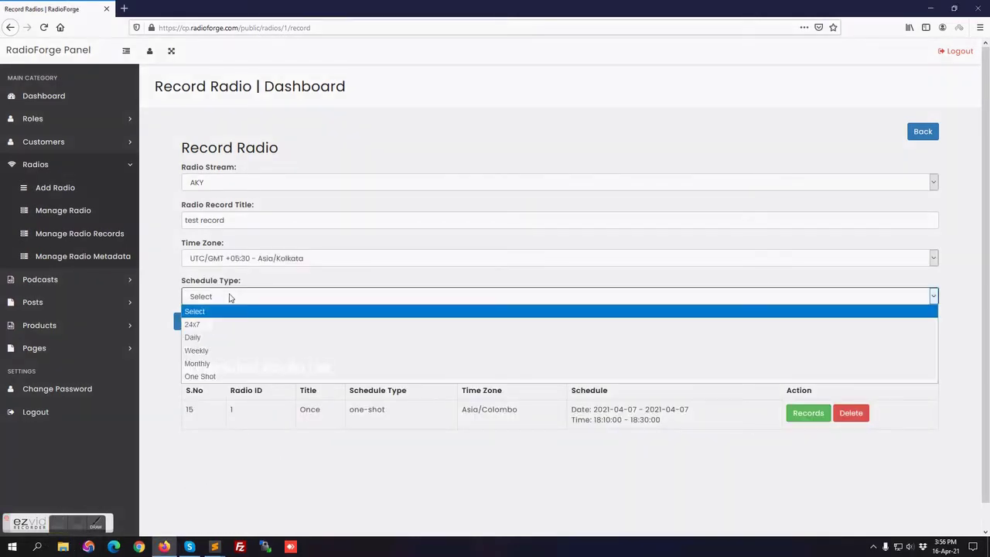
pyautogui.click(218, 376)
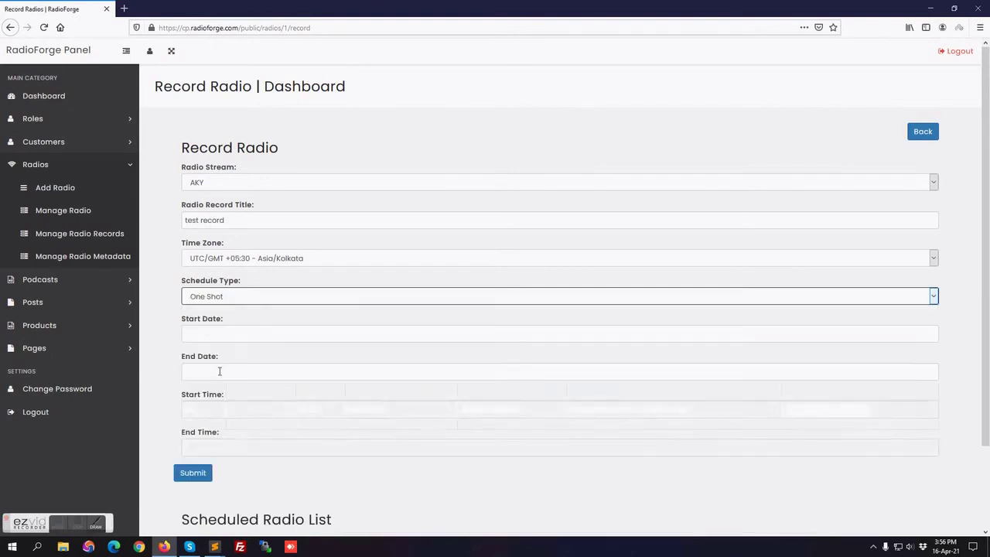
pyautogui.click(232, 296)
pyautogui.click(203, 326)
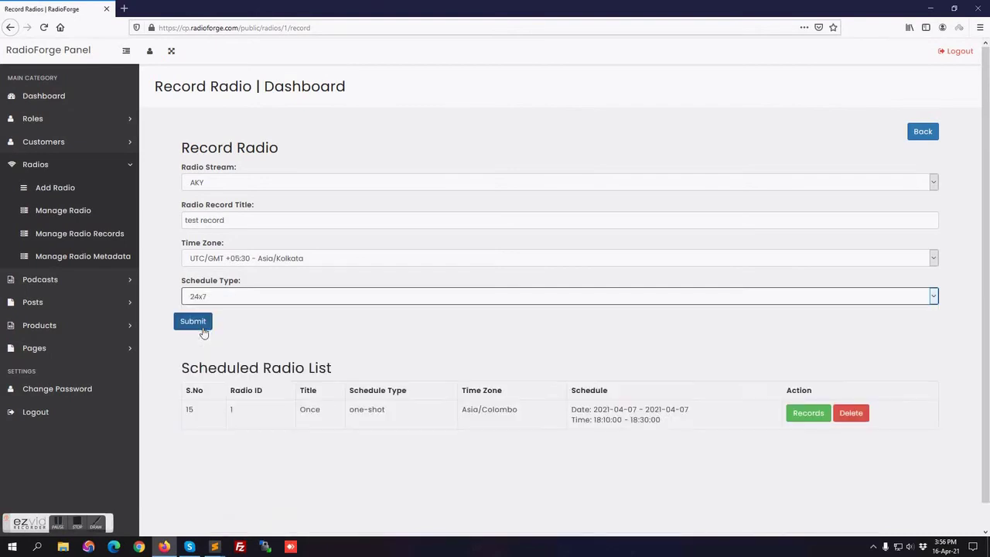
pyautogui.click(225, 299)
pyautogui.click(210, 337)
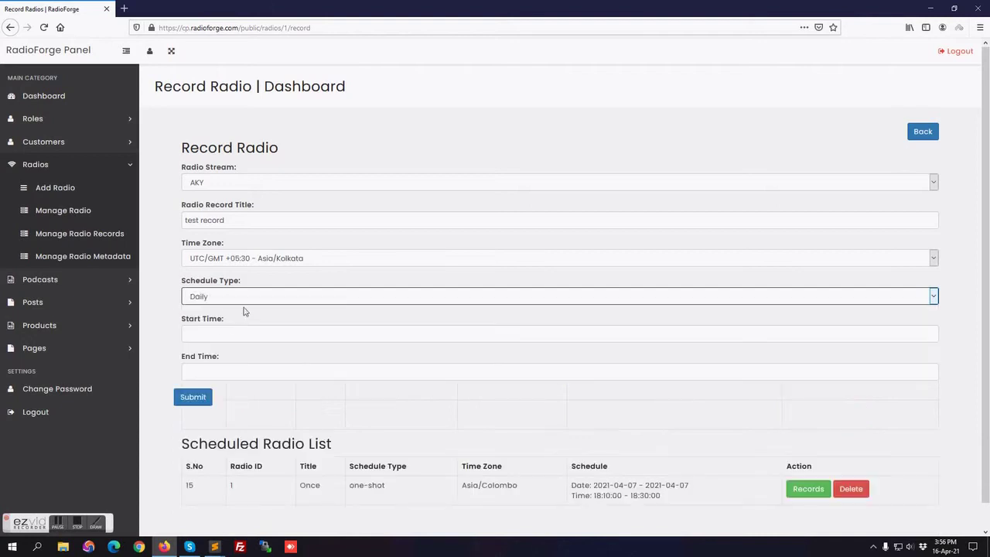
pyautogui.click(239, 298)
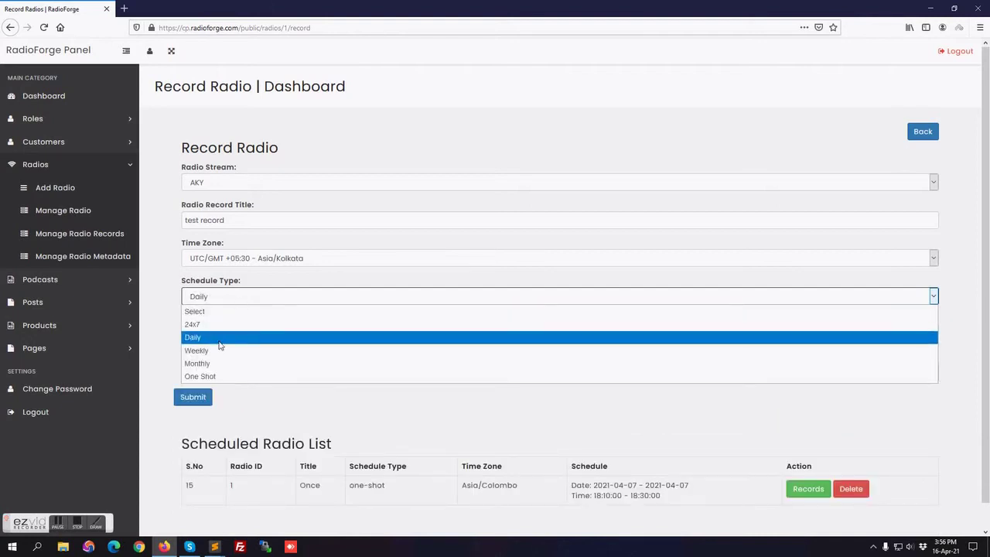
pyautogui.click(220, 349)
pyautogui.click(238, 299)
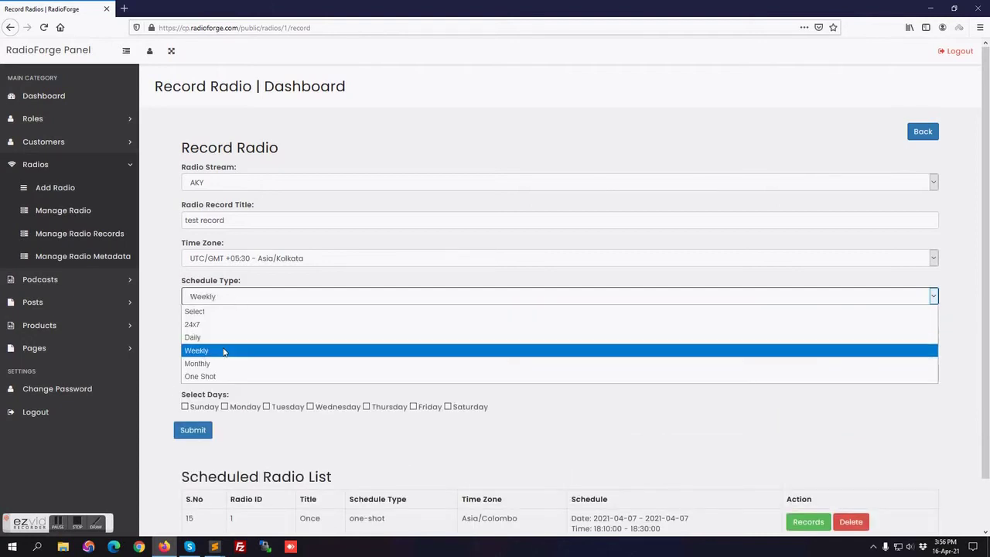
pyautogui.click(213, 361)
# Set the schedule type to One Shot with start and end dates of 16/04/2021.
pyautogui.click(256, 301)
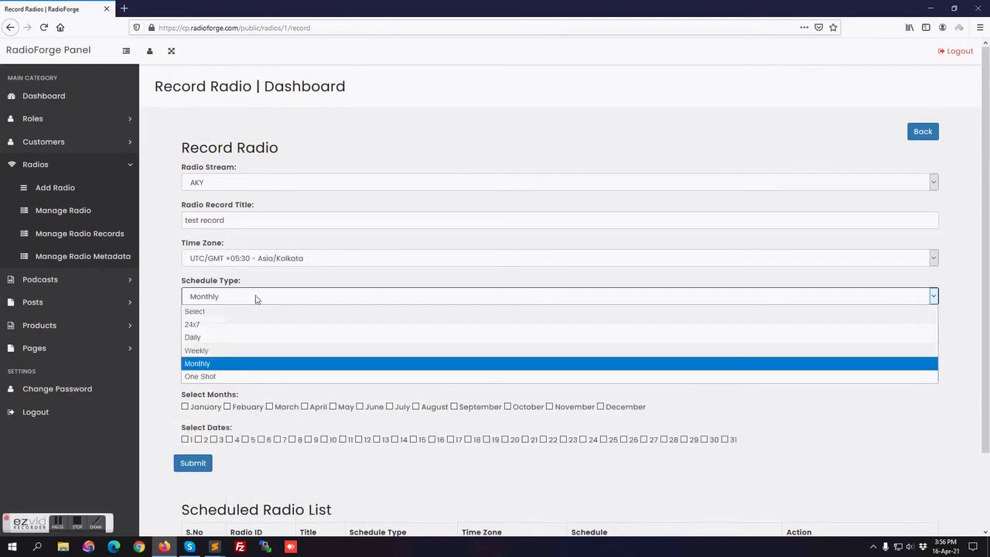
pyautogui.click(219, 375)
pyautogui.click(223, 333)
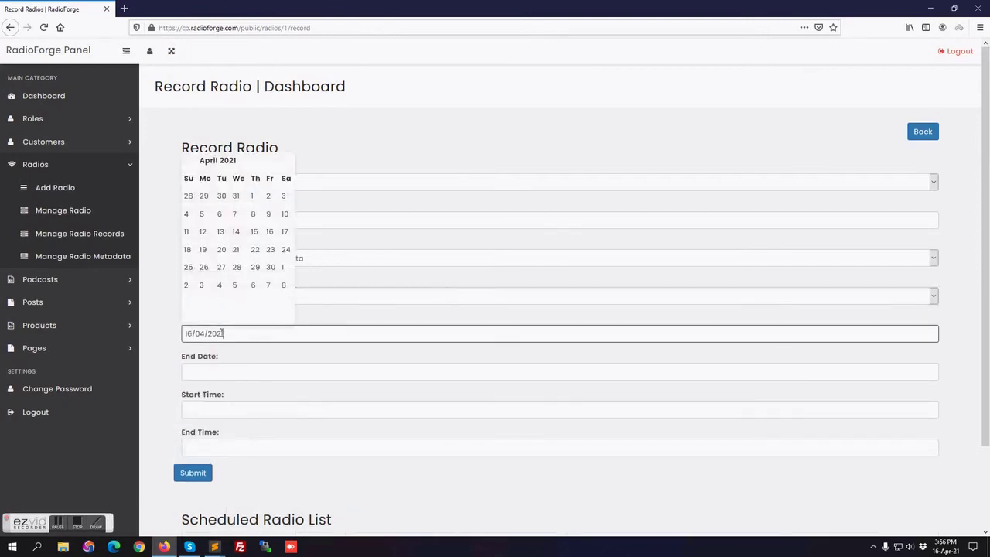
pyautogui.click(224, 373)
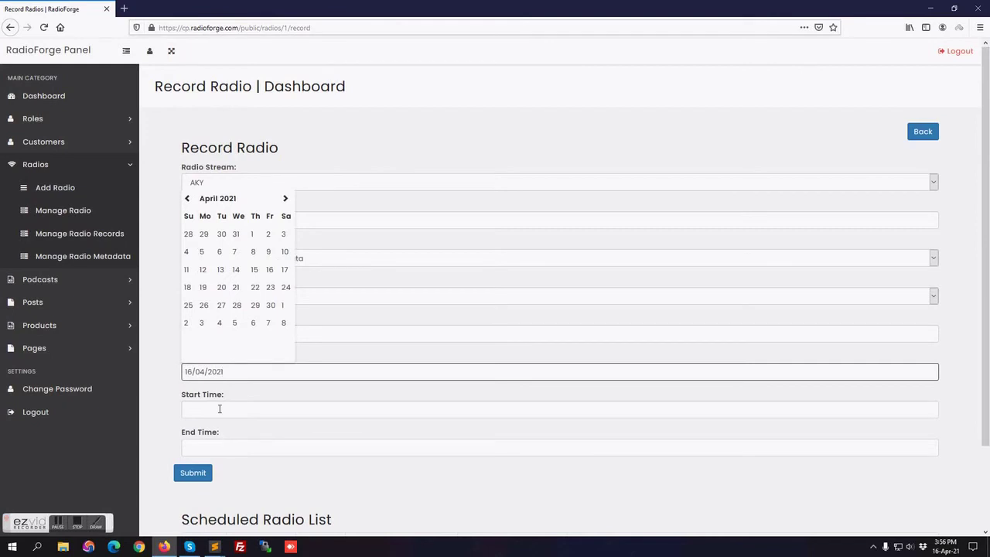
# Set the recording's start time to 3:58 PM and end time to 4:00 PM, and submit the schedule.
pyautogui.click(219, 409)
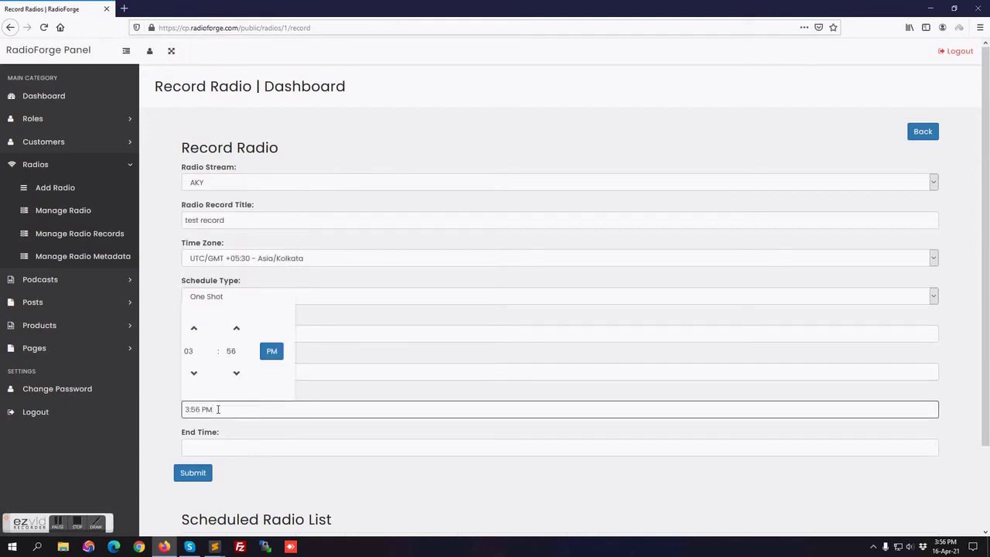
pyautogui.click(236, 330)
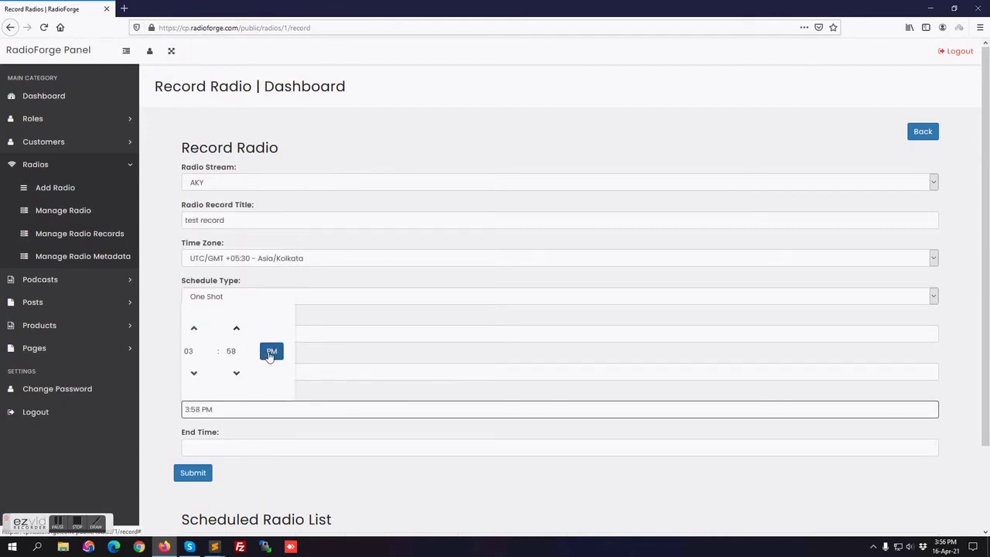
pyautogui.click(273, 452)
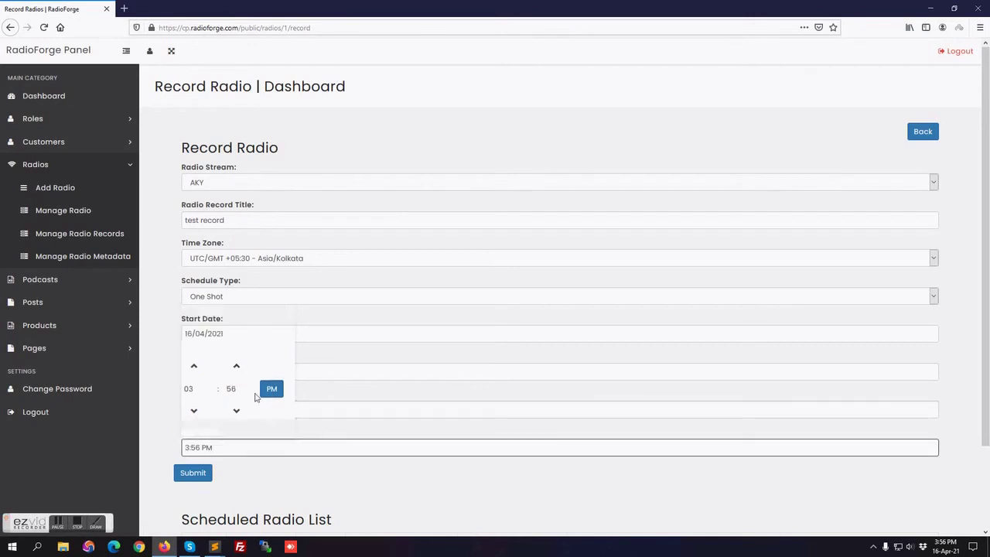
pyautogui.doubleClick(237, 367)
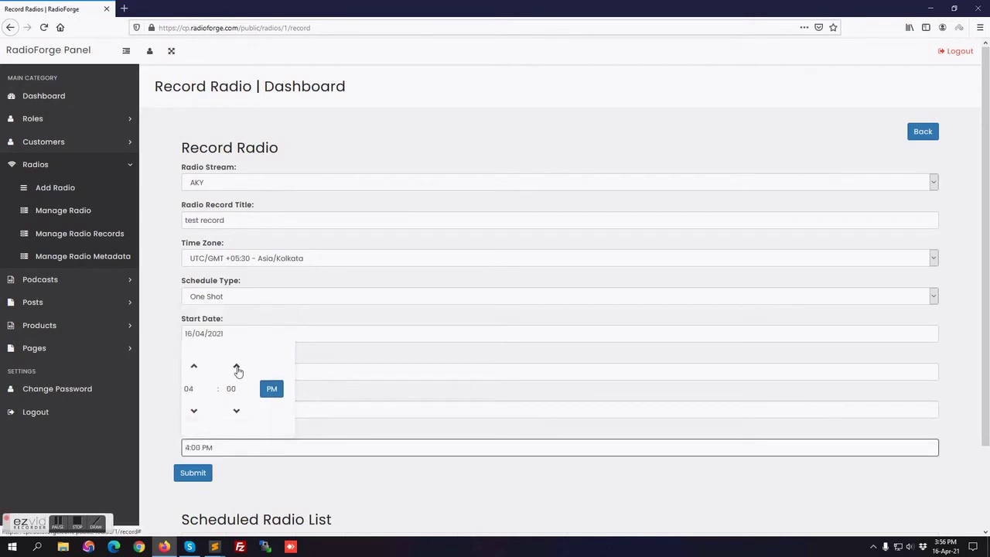
pyautogui.click(280, 487)
pyautogui.click(194, 476)
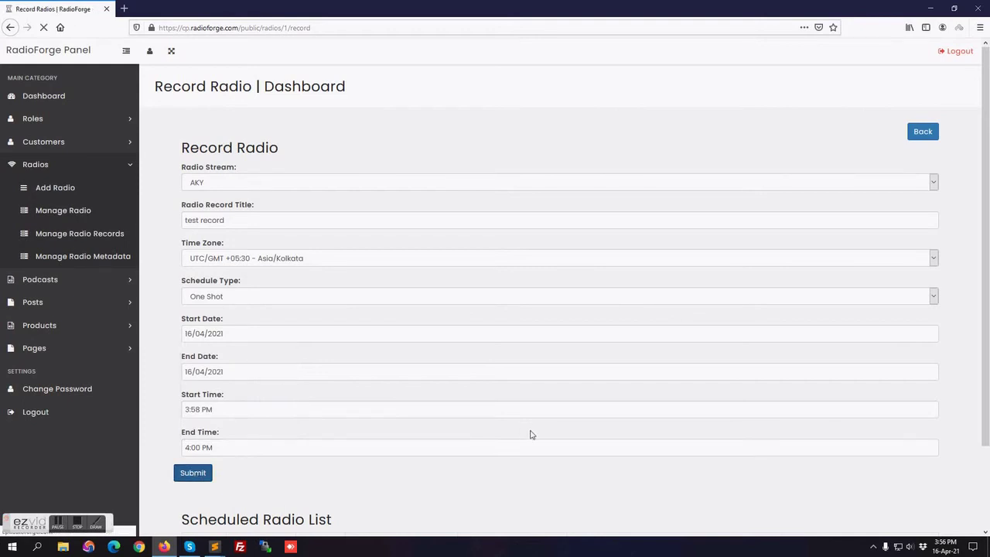
pyautogui.scroll(-1, 539, 412)
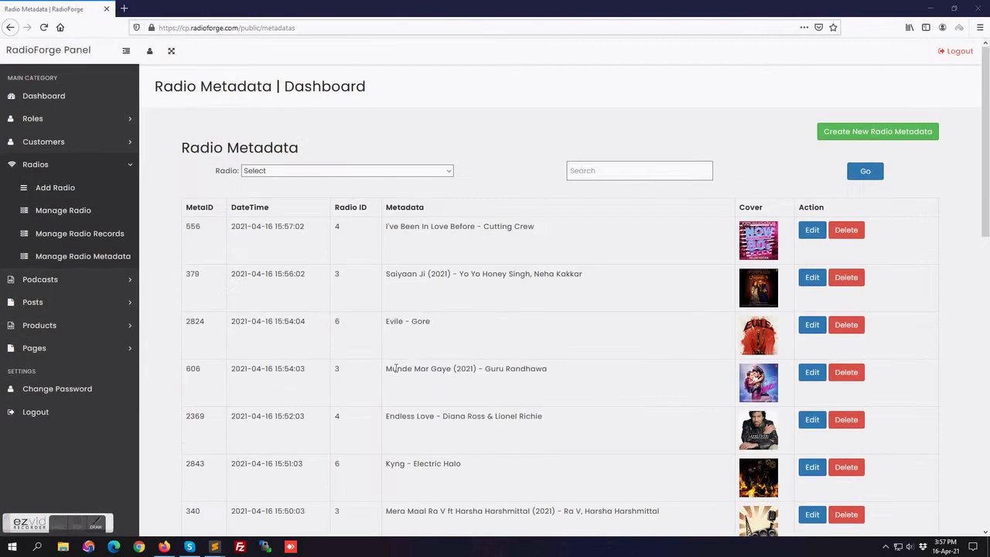
# Filter the radio metadata list to show only the AKY radio's entries.
pyautogui.click(407, 173)
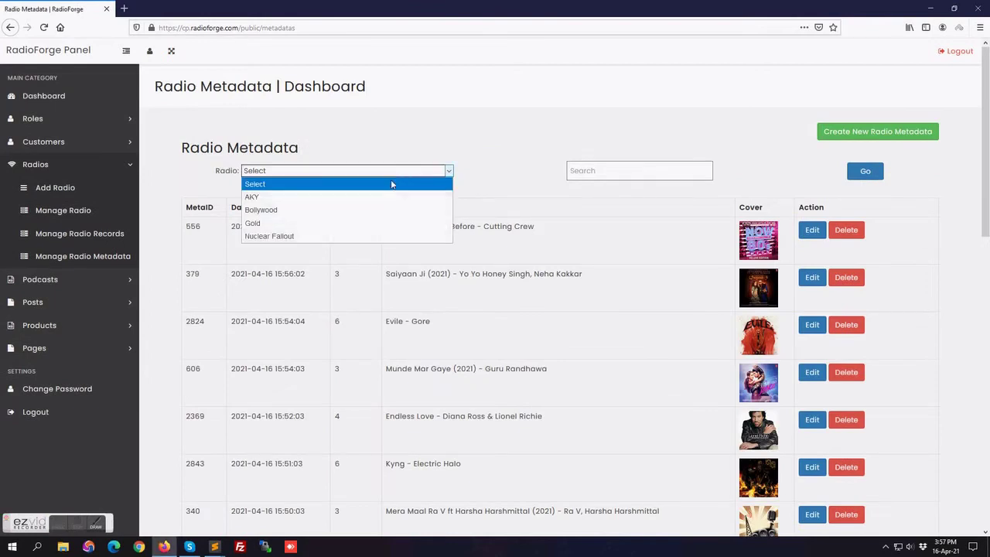
pyautogui.click(263, 198)
pyautogui.click(862, 172)
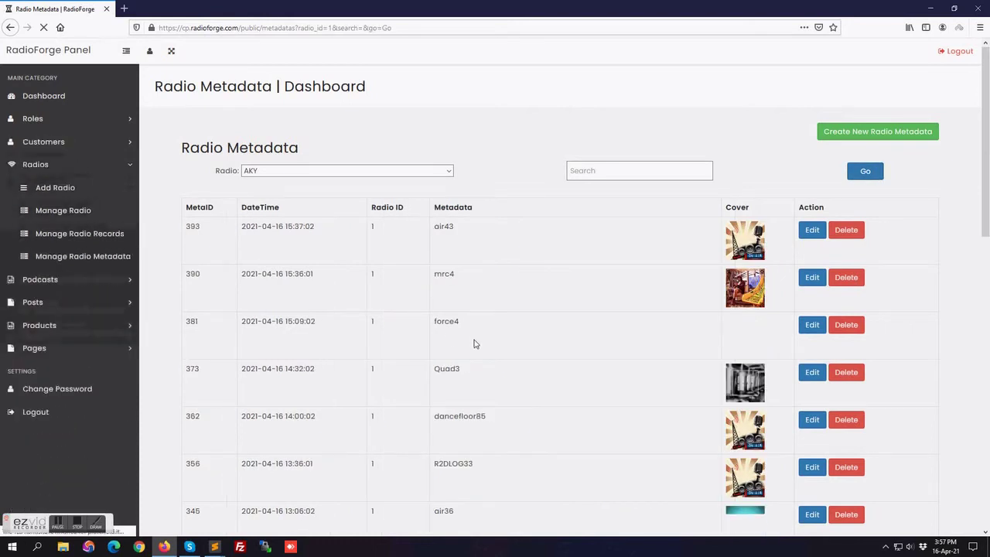
# Filter the radio metadata list to show only the Bollywood radio's entries.
pyautogui.click(409, 171)
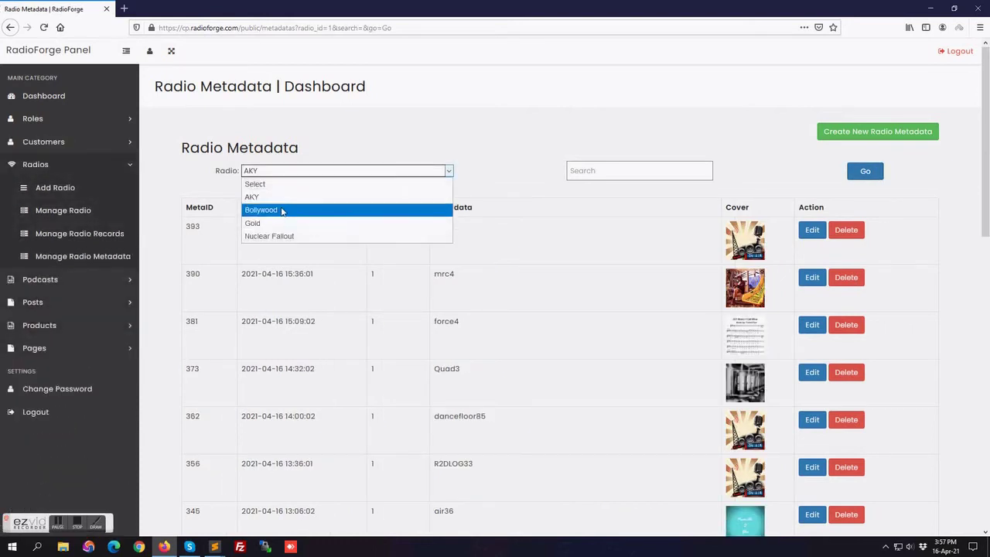
pyautogui.click(310, 211)
pyautogui.click(865, 171)
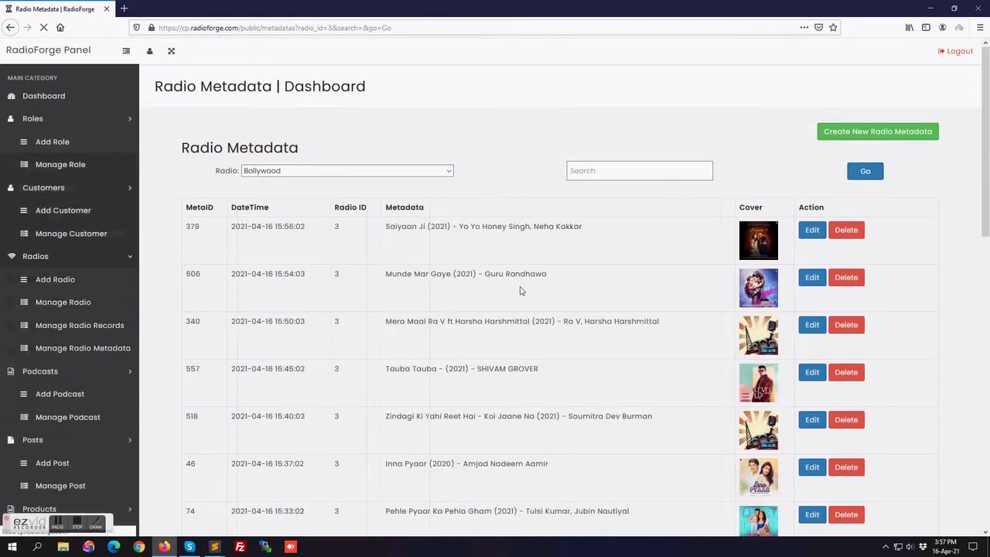
# View the full-size cover image of the Saiyaan Ji entry and return to the Bollywood metadata list.
pyautogui.moveTo(306, 226); pyautogui.dragTo(237, 226)
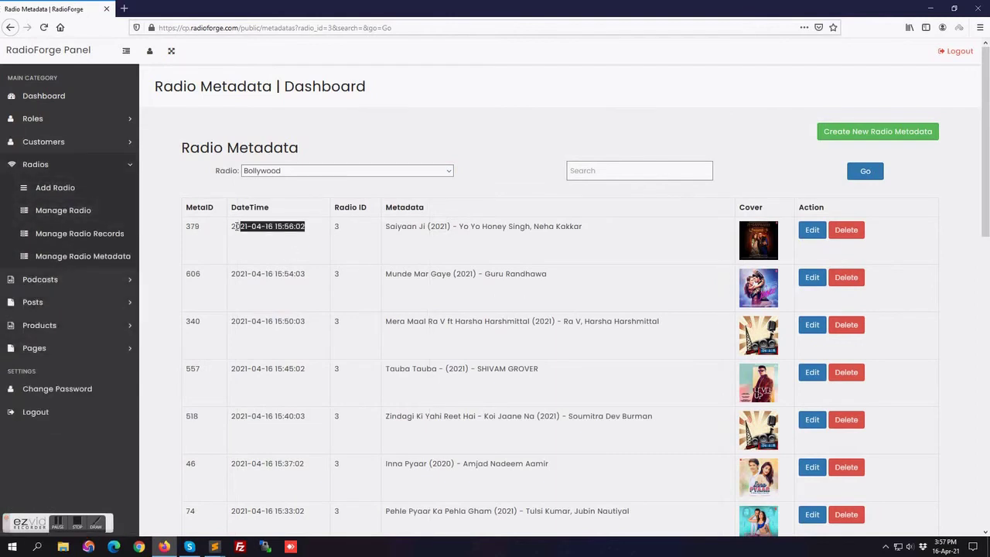
pyautogui.click(438, 242)
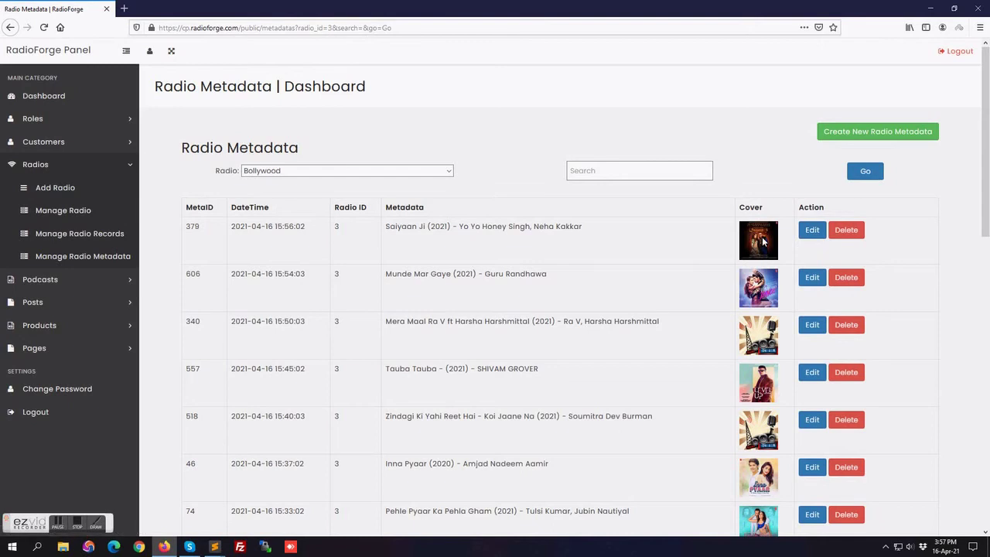
pyautogui.rightClick(763, 243)
pyautogui.click(793, 246)
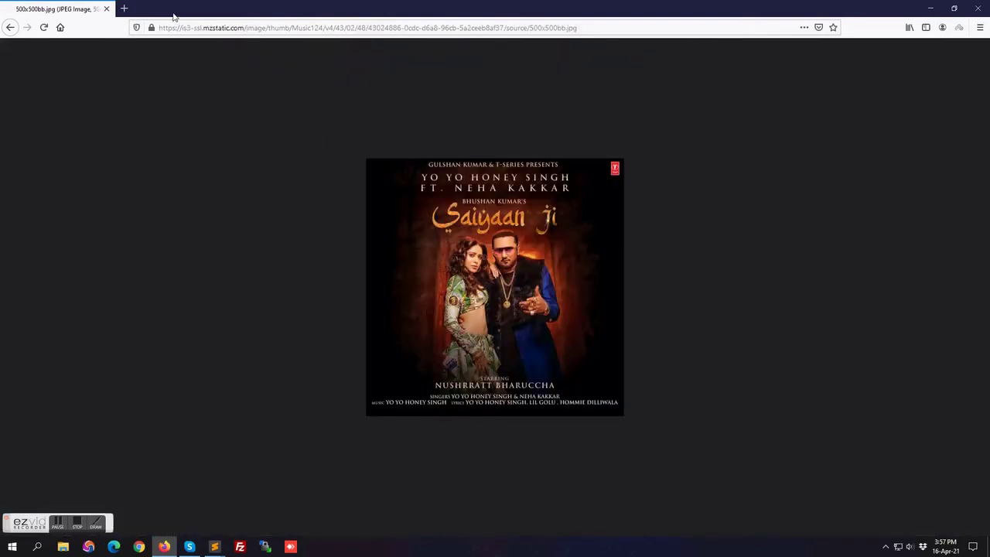
pyautogui.click(10, 27)
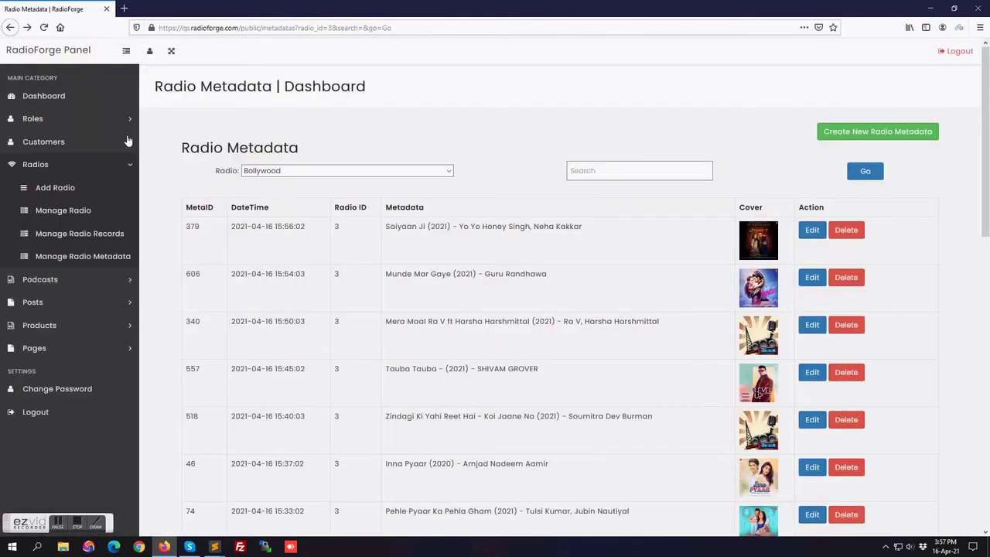
# Open the AKY radio's recording schedule page and check the test record entry's title and scheduled time.
pyautogui.click(120, 261)
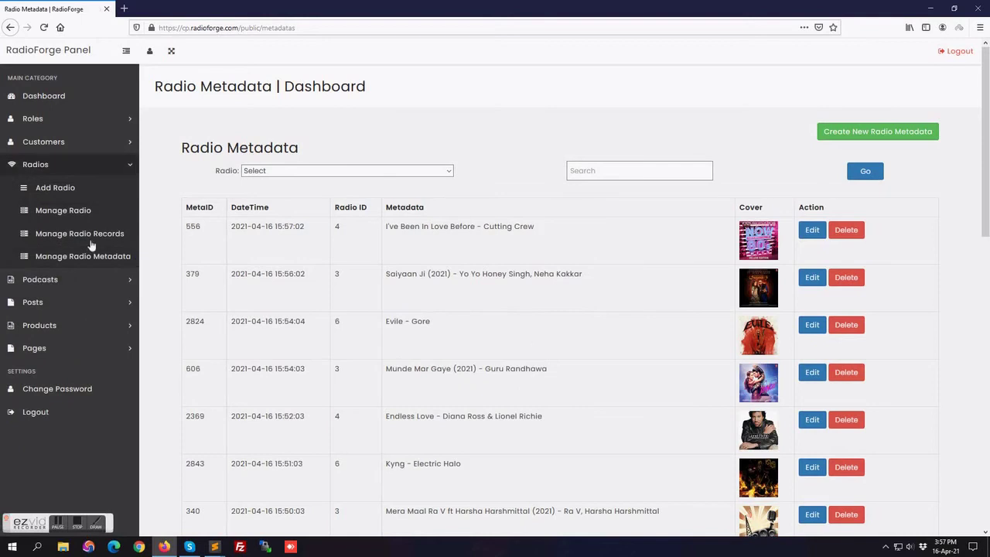
pyautogui.click(106, 233)
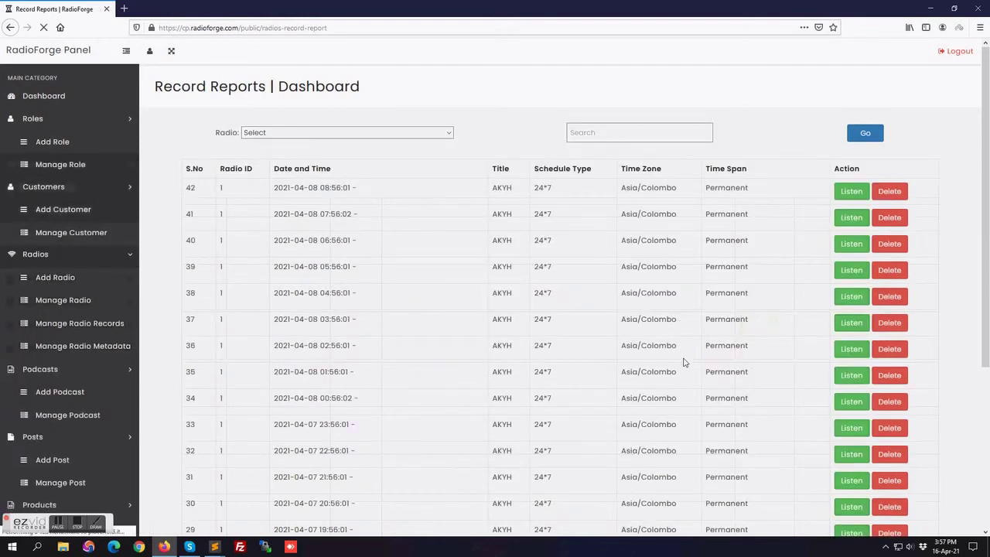
pyautogui.click(95, 212)
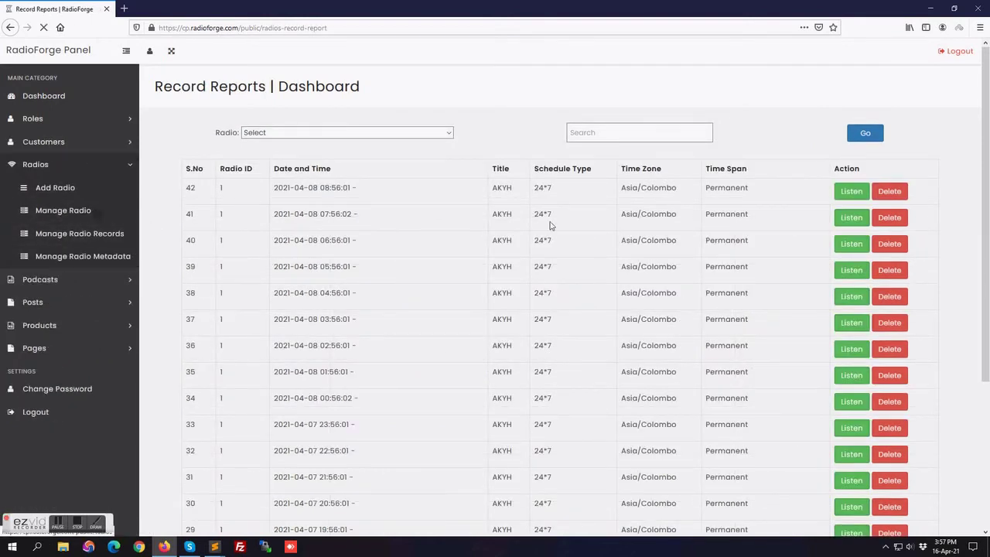
pyautogui.click(780, 341)
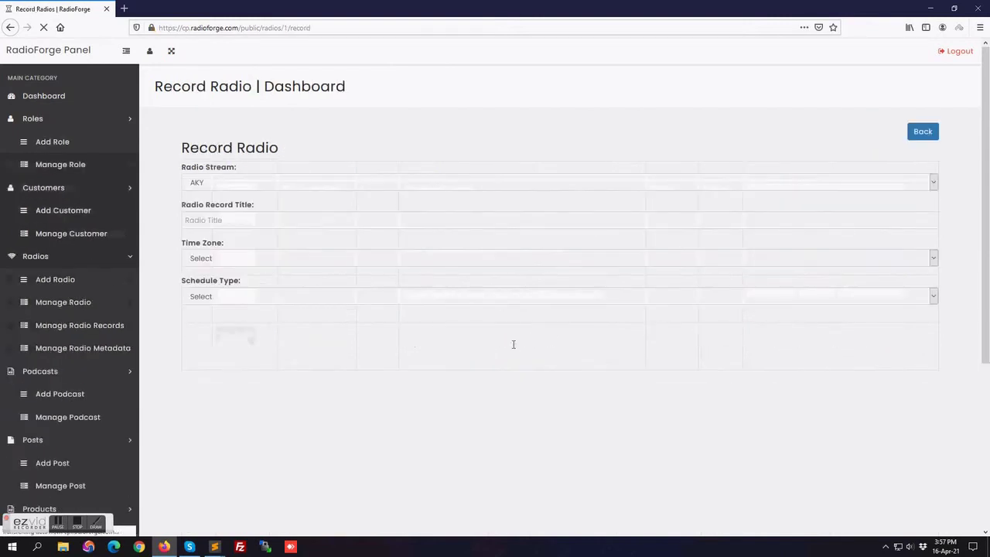
pyautogui.scroll(-1, 470, 414)
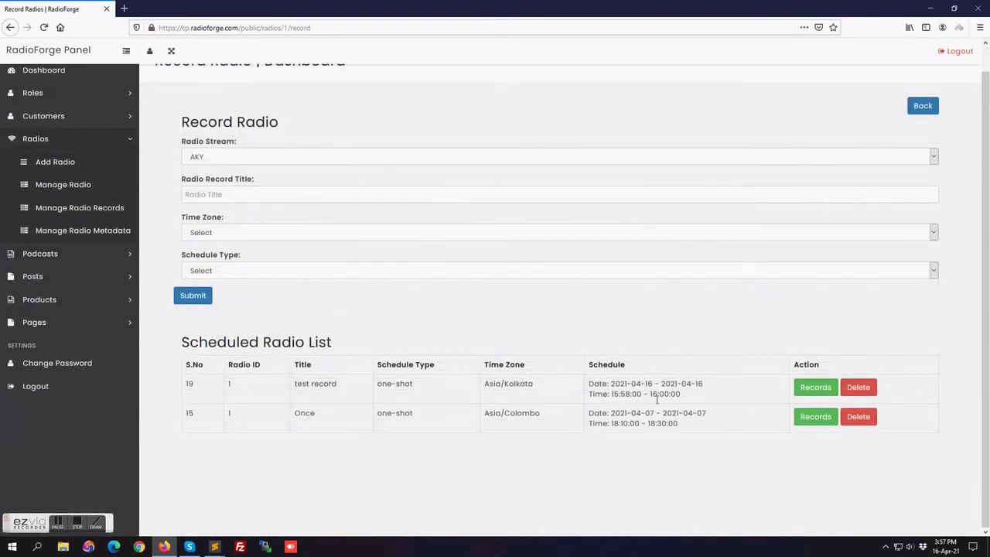
pyautogui.moveTo(683, 398); pyautogui.dragTo(612, 394)
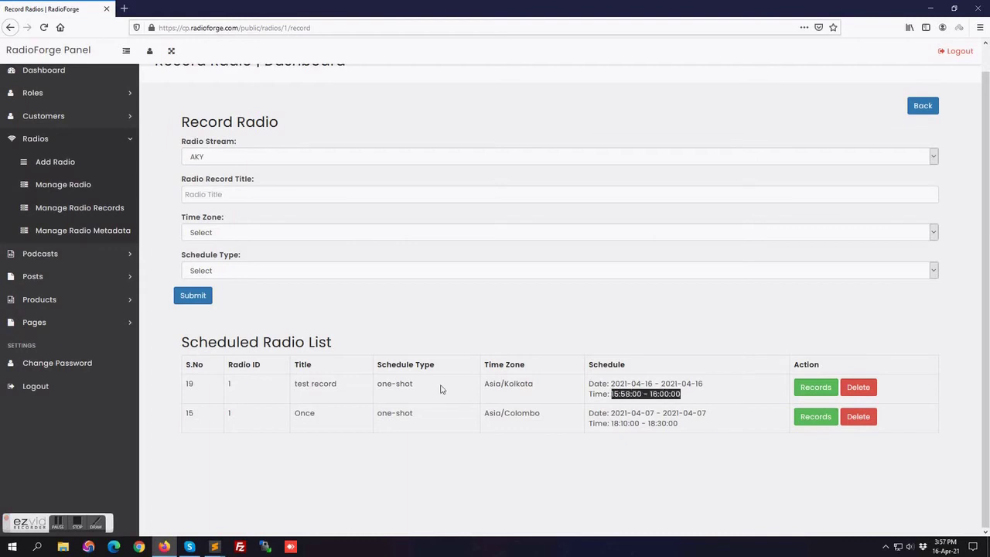
pyautogui.moveTo(339, 389); pyautogui.dragTo(295, 389)
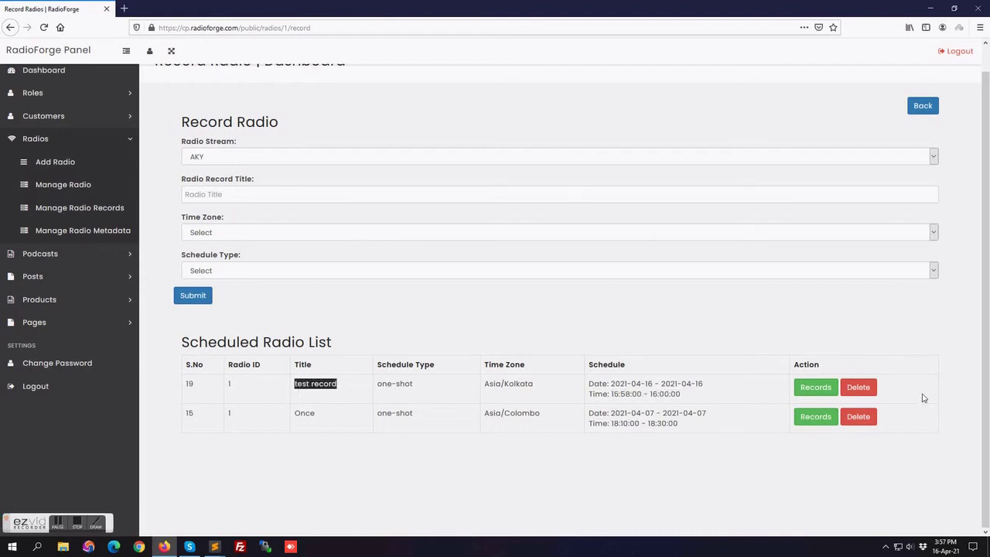
# Open the test record schedule's record reports, refresh the page, and check the recording's date and time against the system clock.
pyautogui.click(820, 388)
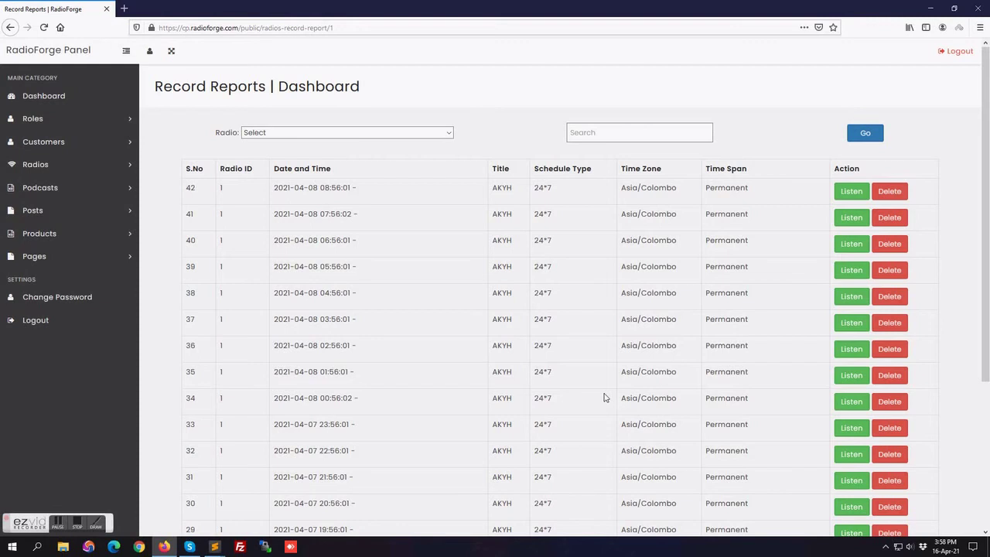
pyautogui.click(44, 27)
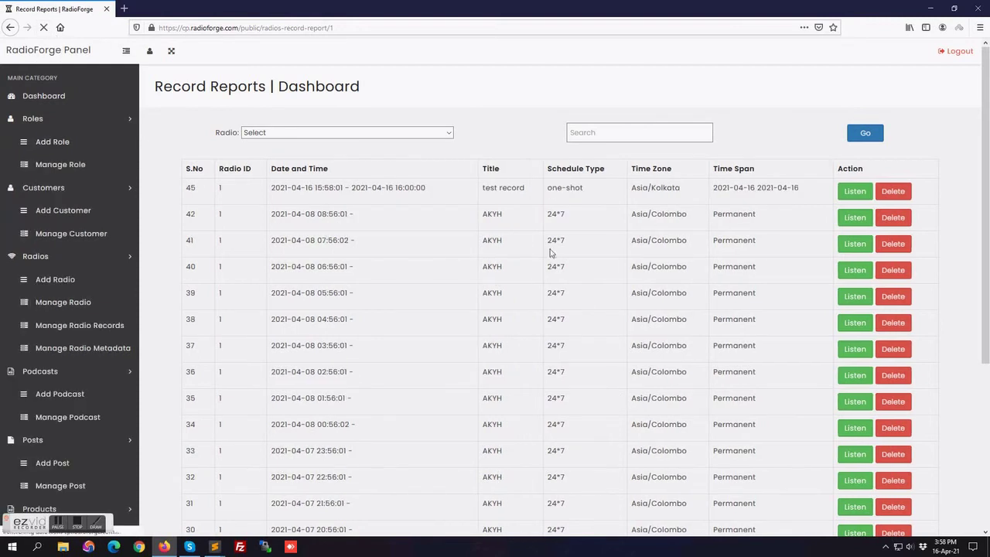
pyautogui.moveTo(524, 189); pyautogui.dragTo(482, 189)
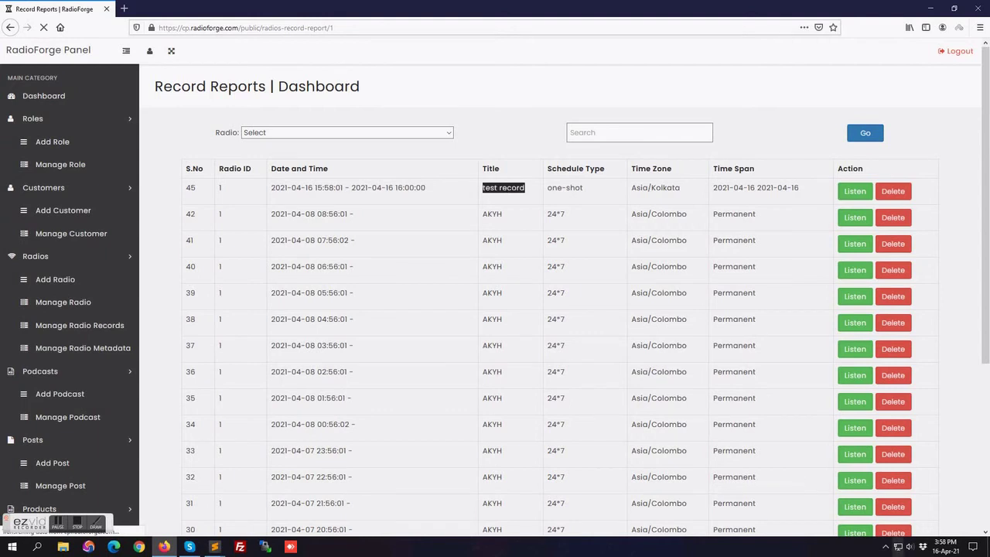
pyautogui.click(943, 546)
pyautogui.click(942, 547)
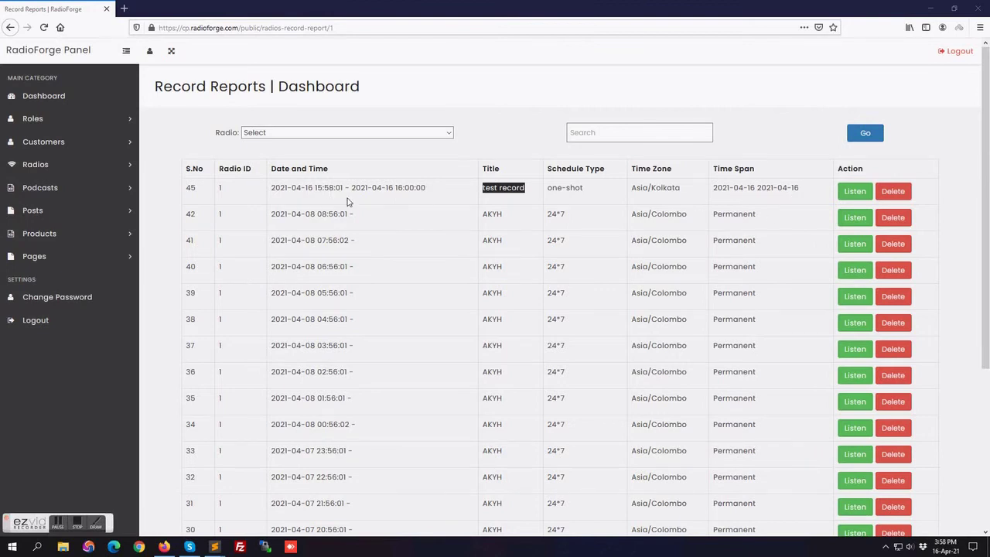
pyautogui.moveTo(342, 187); pyautogui.dragTo(315, 187)
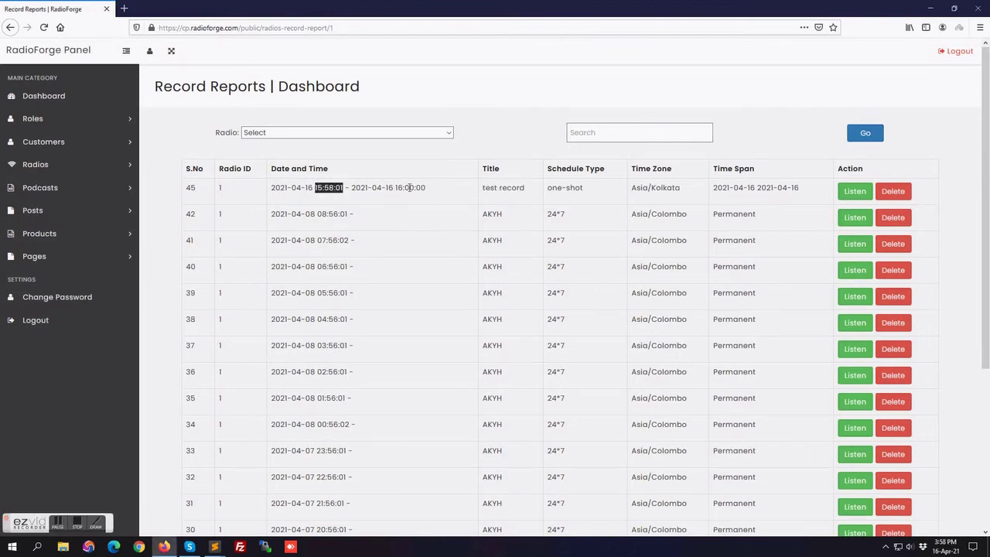
pyautogui.moveTo(439, 190); pyautogui.dragTo(279, 184)
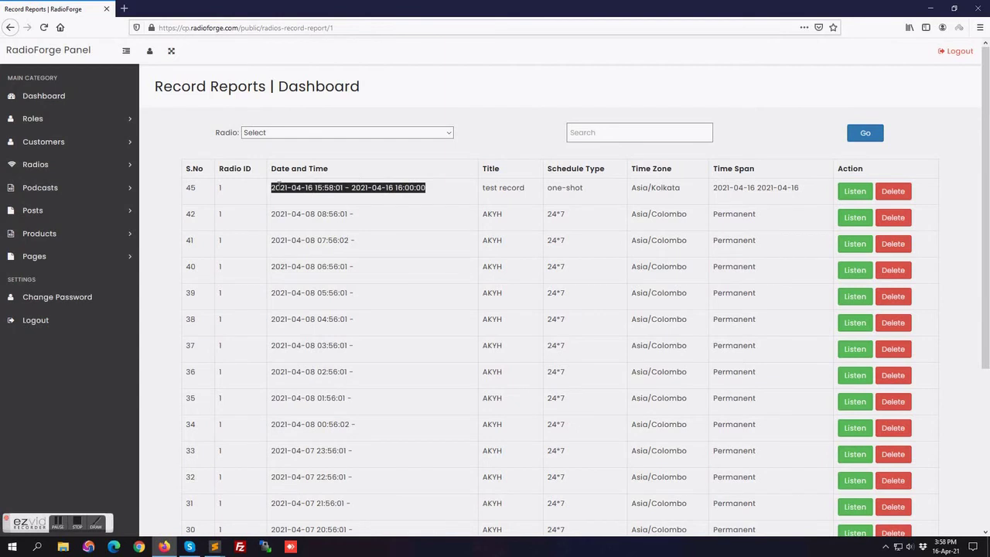
# Listen briefly to the test record recording with its sound on, pause it, and close the recording page.
pyautogui.click(854, 192)
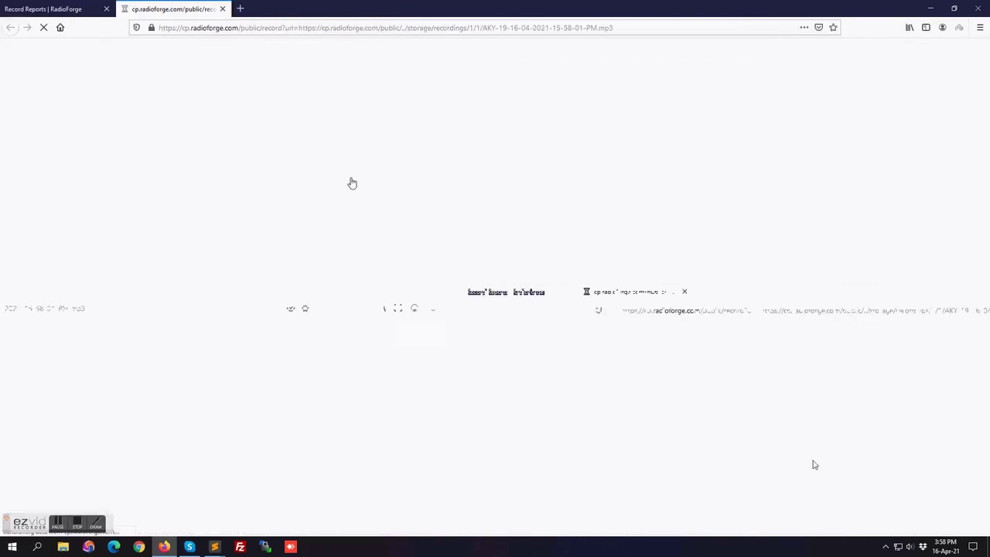
pyautogui.click(429, 53)
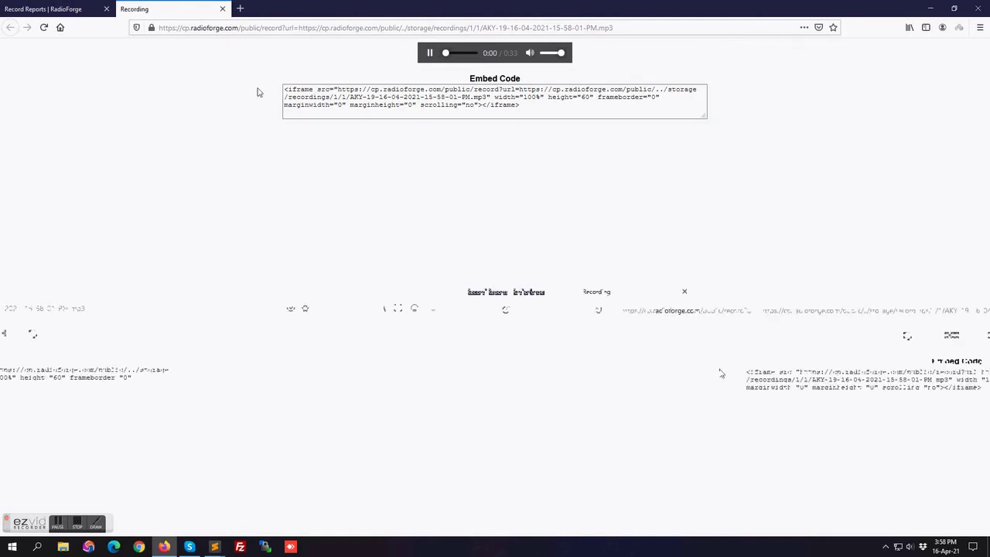
pyautogui.click(214, 10)
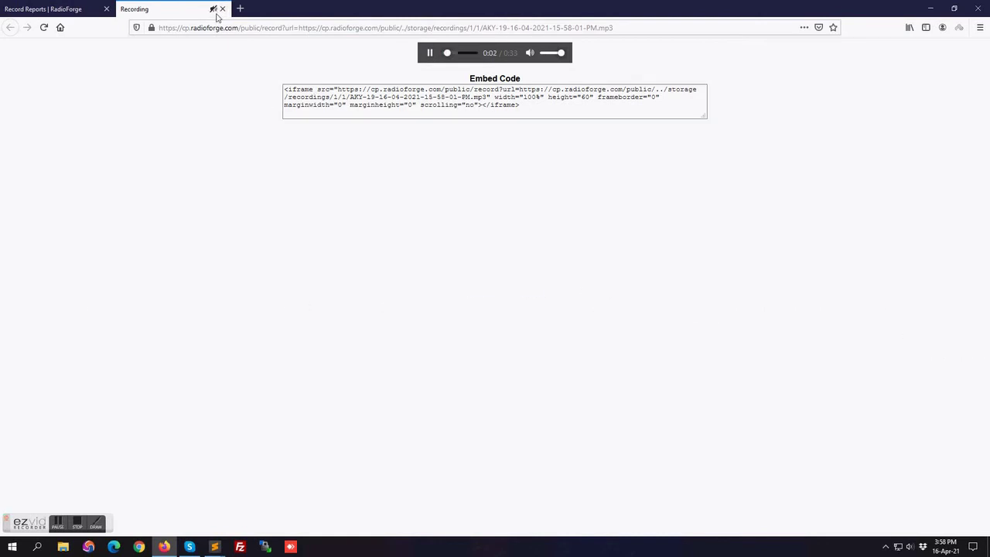
pyautogui.click(213, 9)
pyautogui.click(429, 52)
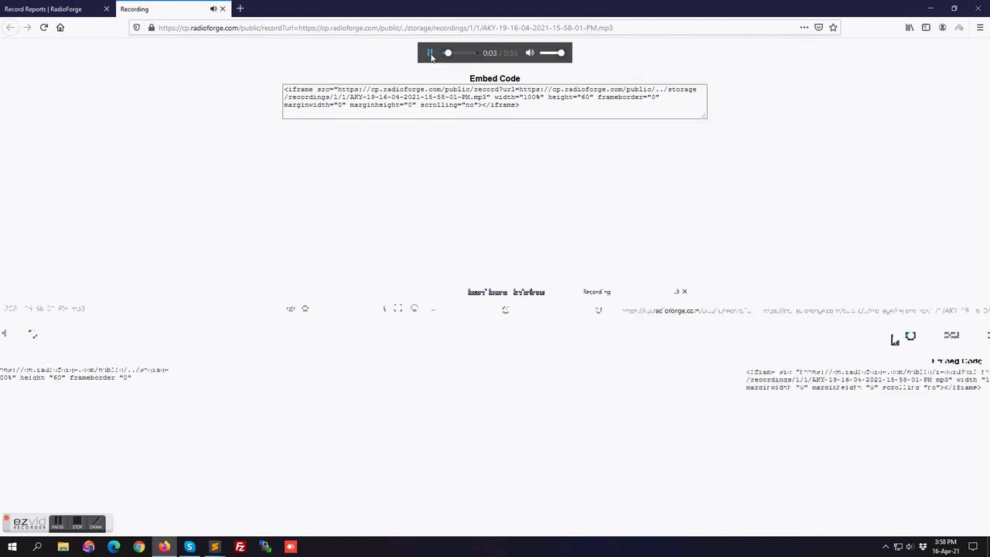
pyautogui.click(222, 8)
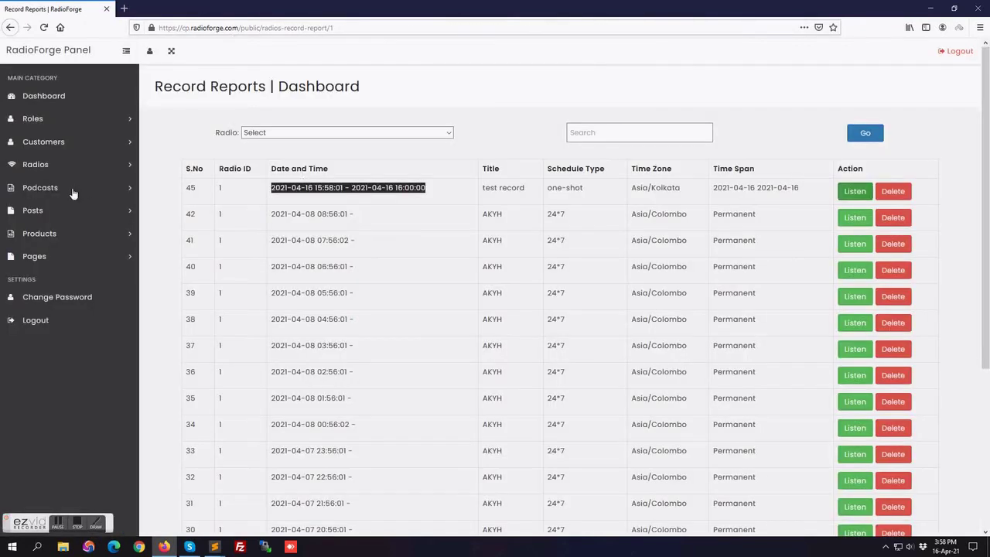
# Open the test podcast for editing and review its photos, active status and playlist setup.
pyautogui.click(130, 192)
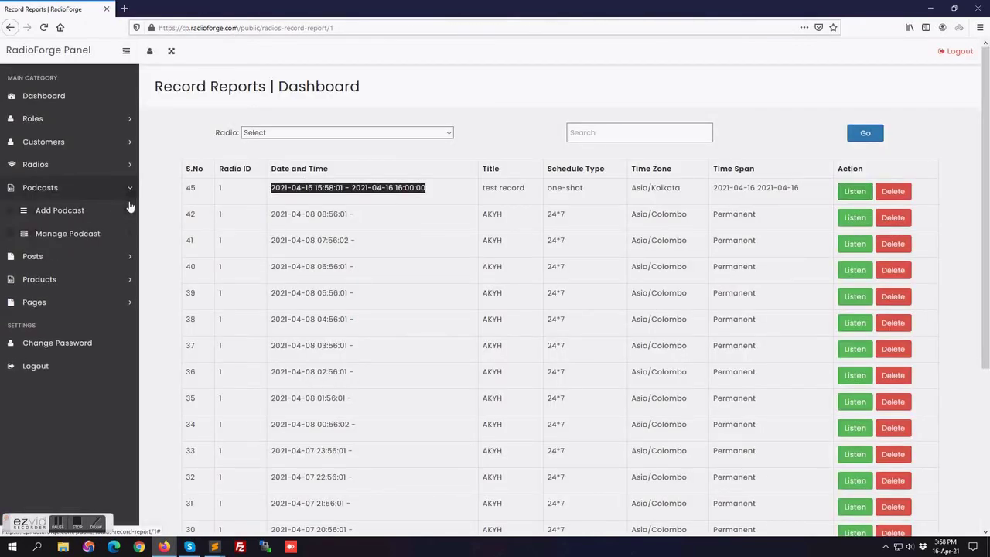
pyautogui.click(93, 234)
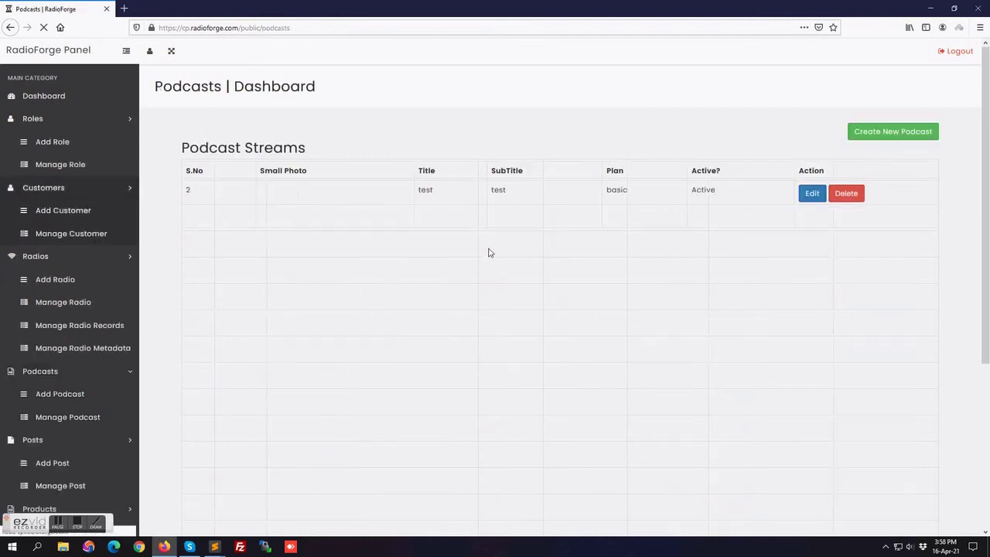
pyautogui.click(811, 193)
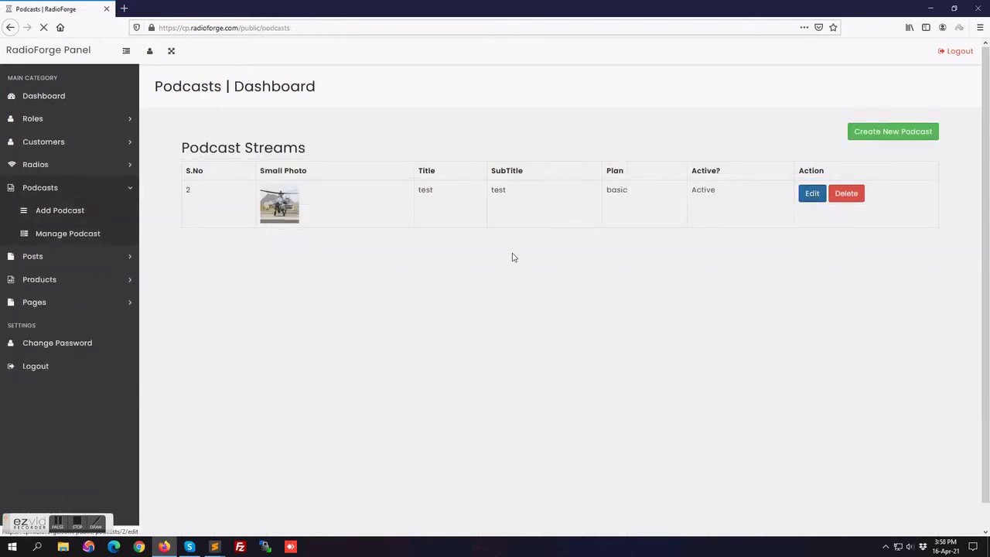
pyautogui.scroll(-5, 524, 342)
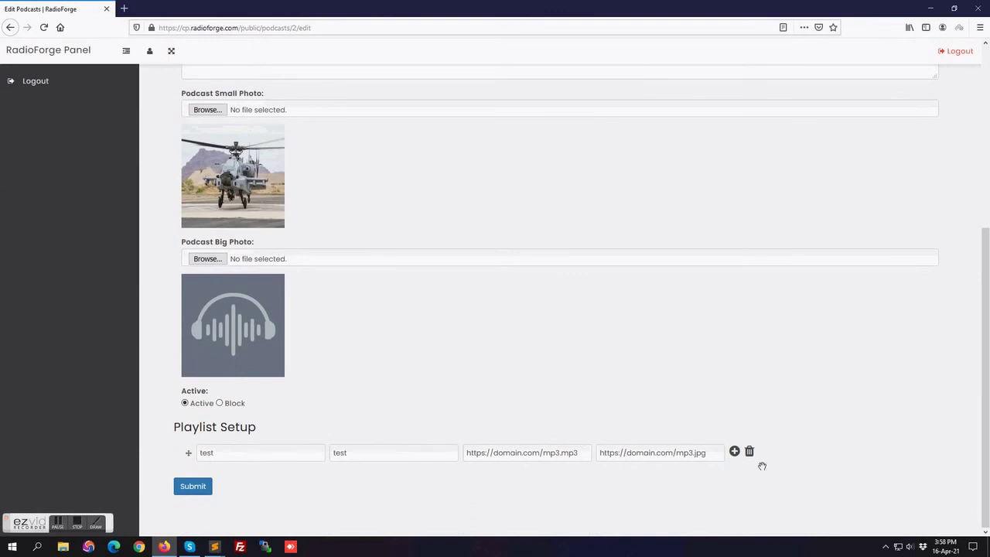
# Try adding extra rows to the podcast's playlist setup and return to the start of the edit form.
pyautogui.click(736, 458)
pyautogui.click(735, 456)
pyautogui.scroll(-1, 712, 473)
pyautogui.scroll(8, 712, 433)
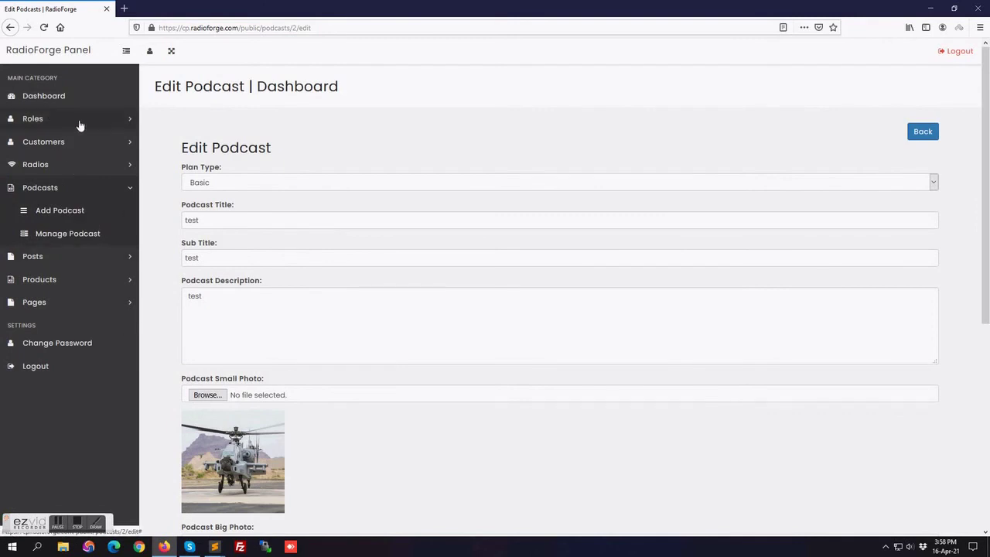
# Open the Admin role for editing and review its full list of permissions.
pyautogui.click(129, 121)
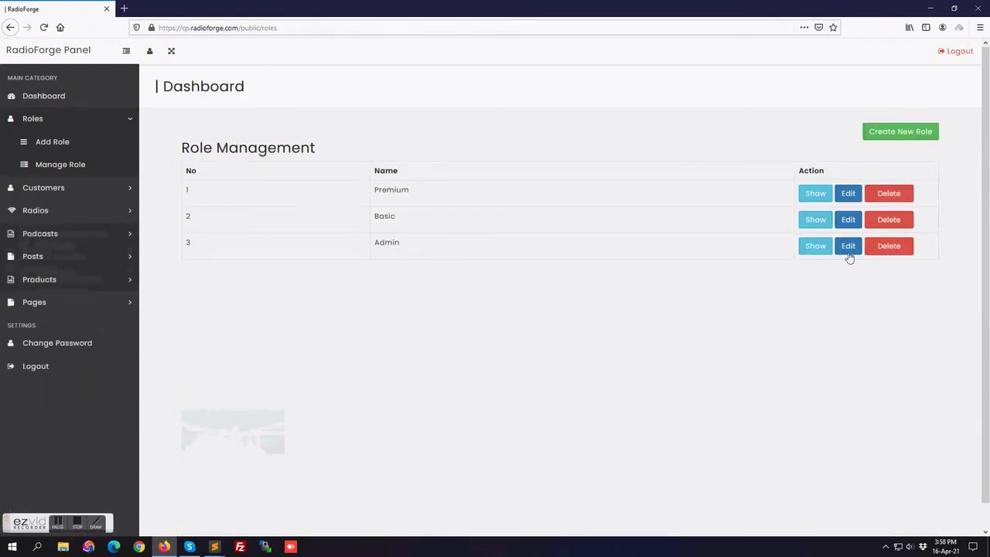
pyautogui.click(849, 246)
pyautogui.scroll(-5, 562, 320)
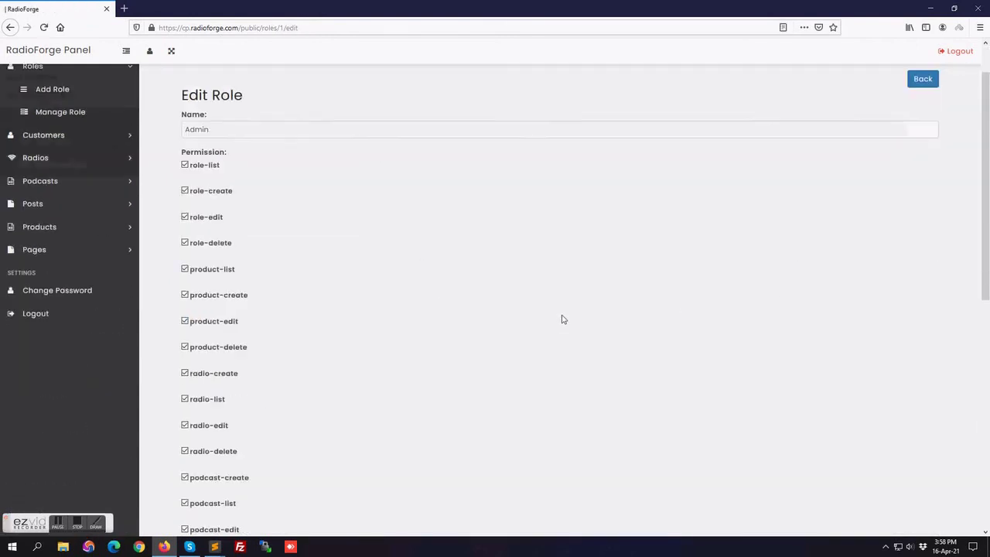
pyautogui.scroll(-3, 562, 318)
pyautogui.scroll(10, 562, 320)
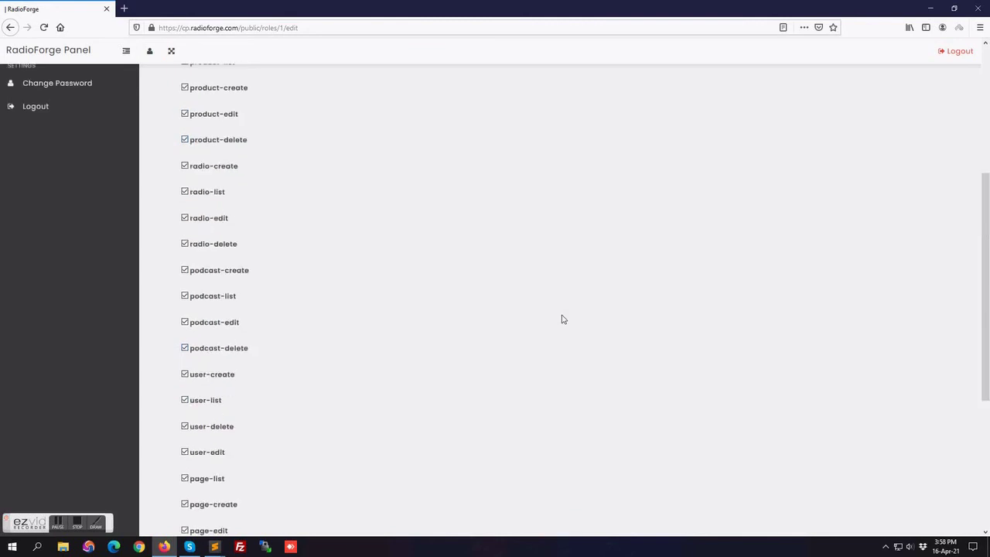
# Open the customer management list.
pyautogui.click(128, 194)
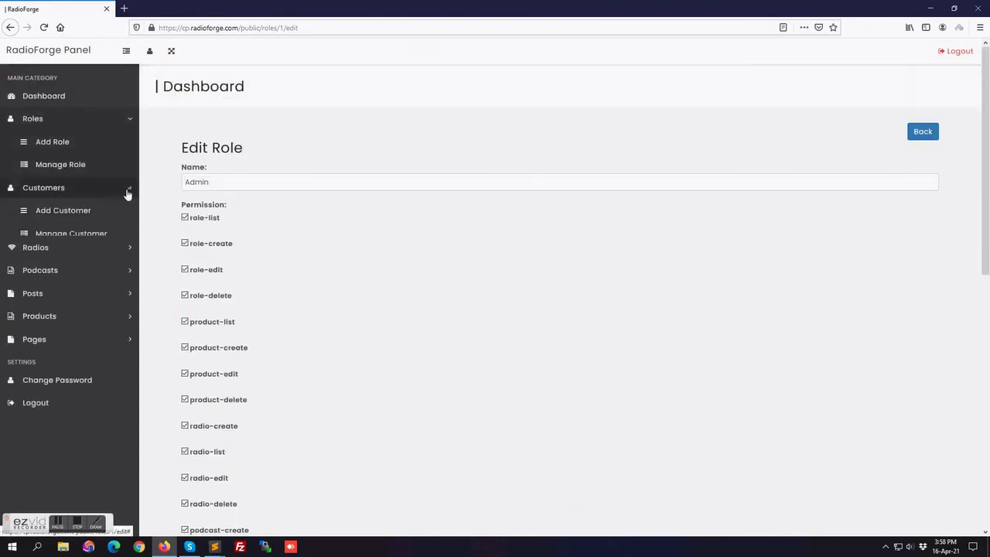
pyautogui.click(100, 234)
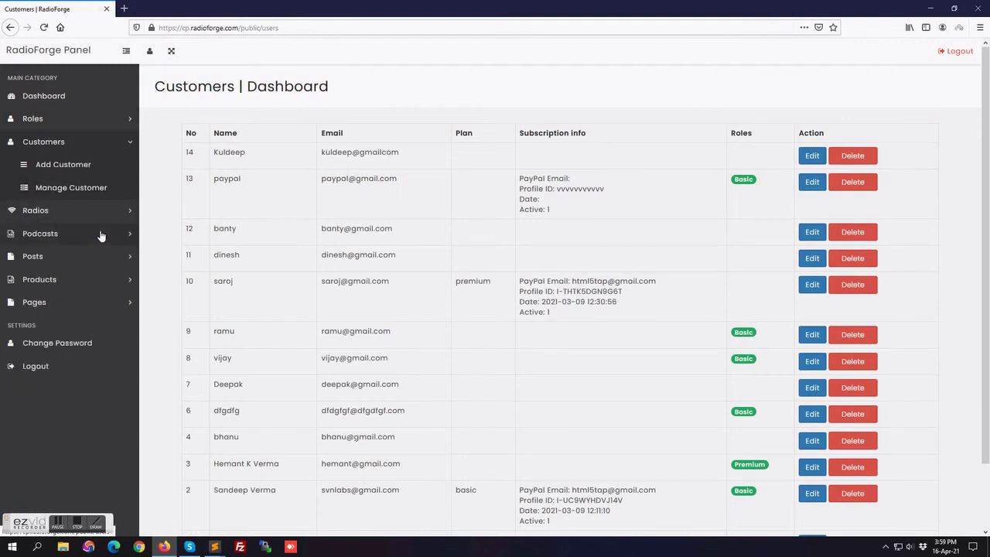
# View the list of radio streams and open the page for changing the account password.
pyautogui.click(46, 214)
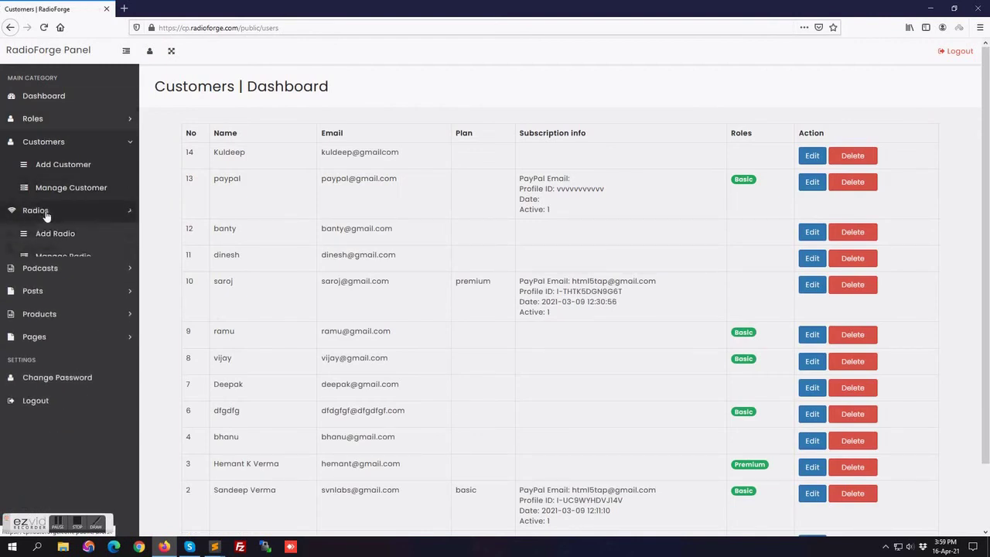
pyautogui.click(50, 256)
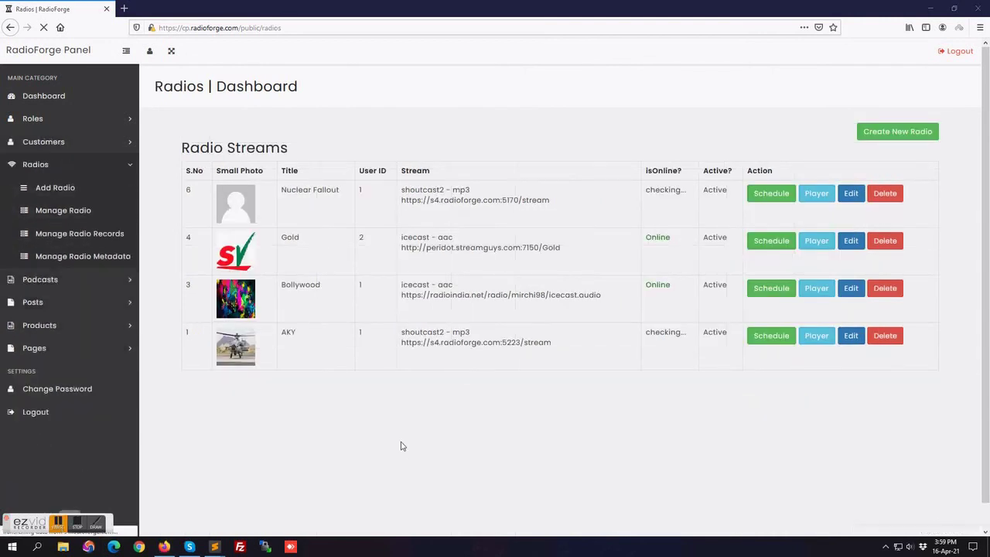
pyautogui.click(54, 392)
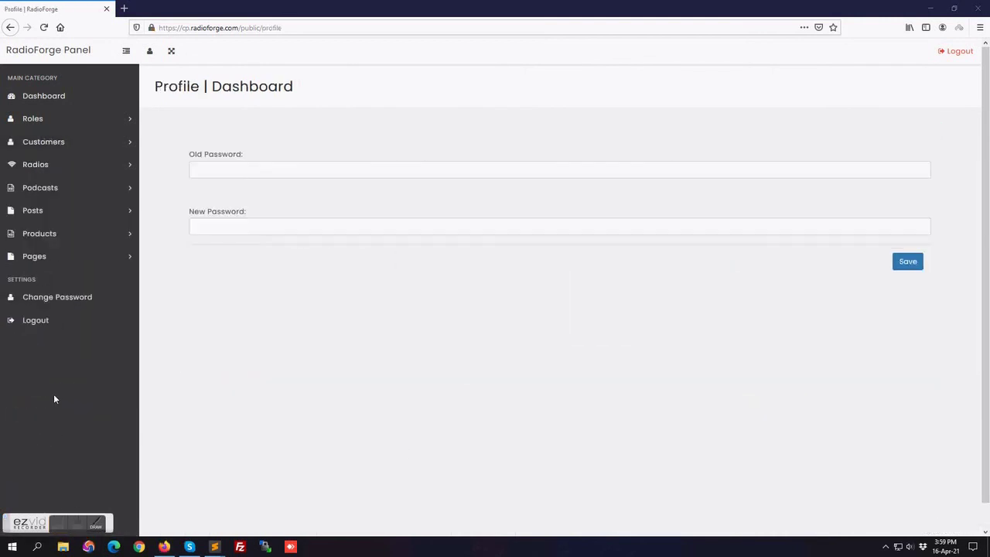
pyautogui.click(84, 300)
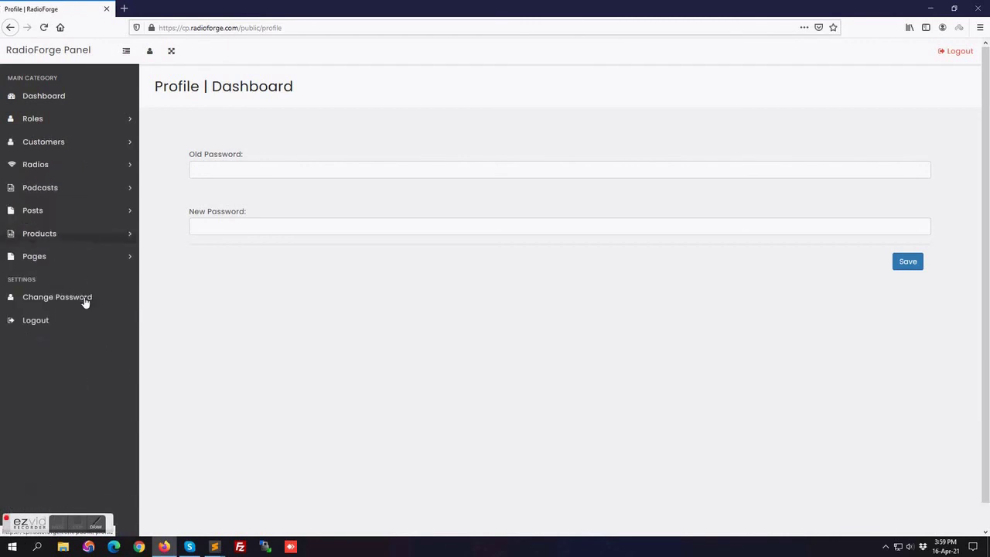
pyautogui.click(58, 524)
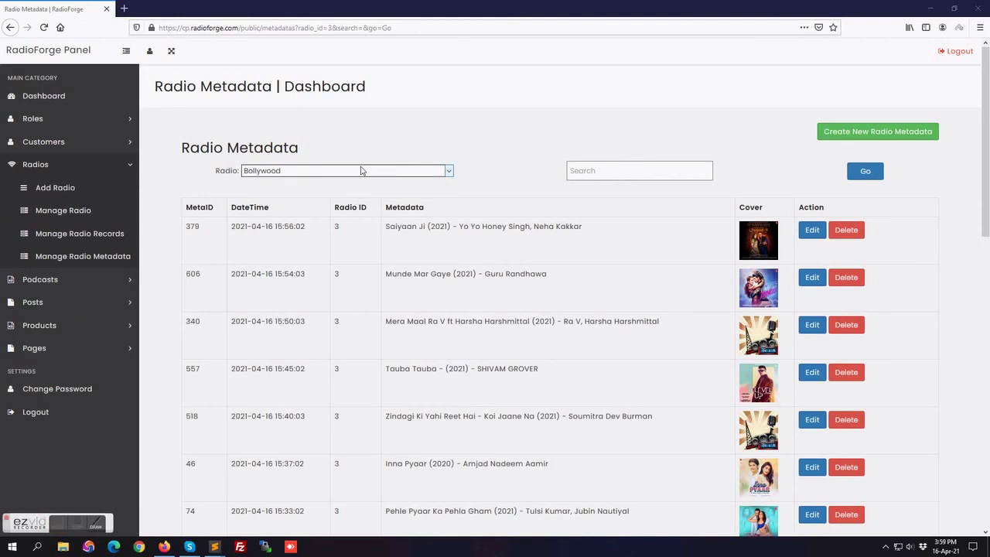
# Filter the radio metadata by Nuclear Fallout, then view its first entry's edit form and leave it without submitting.
pyautogui.click(360, 171)
pyautogui.click(290, 236)
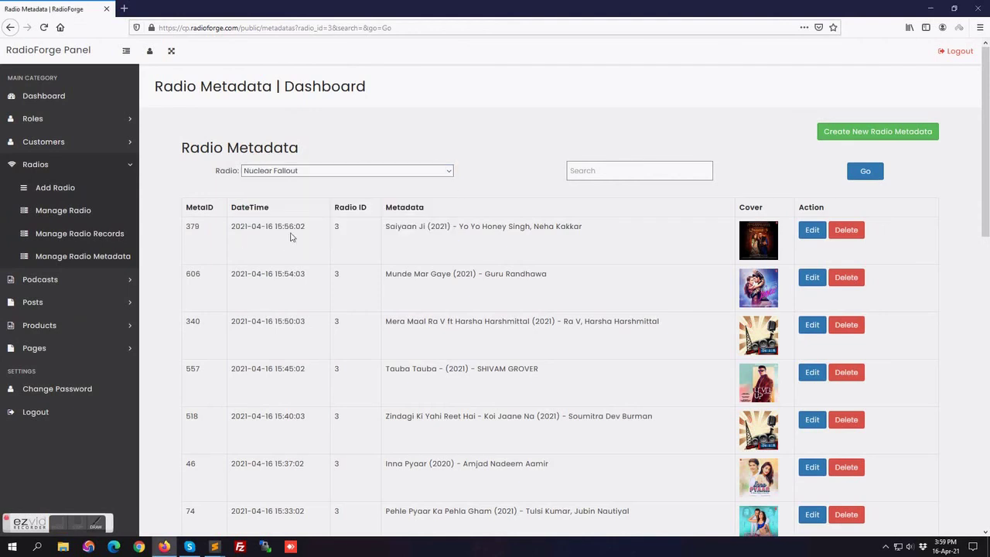
pyautogui.click(864, 171)
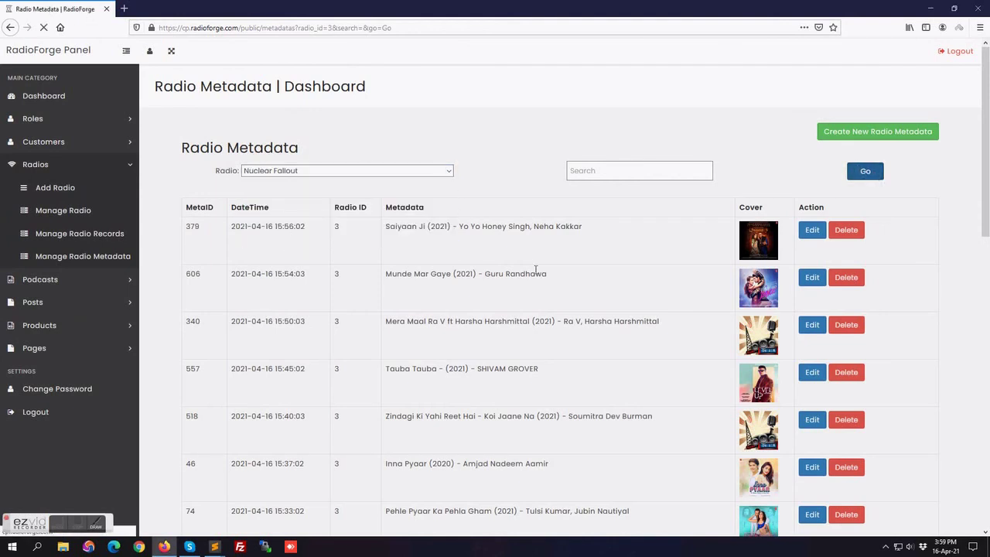
pyautogui.click(813, 231)
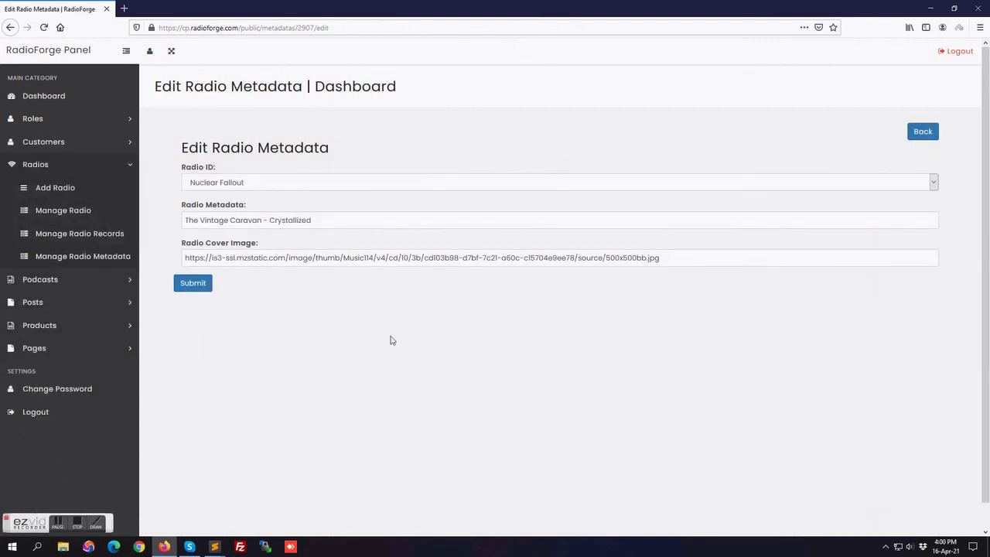
pyautogui.click(921, 130)
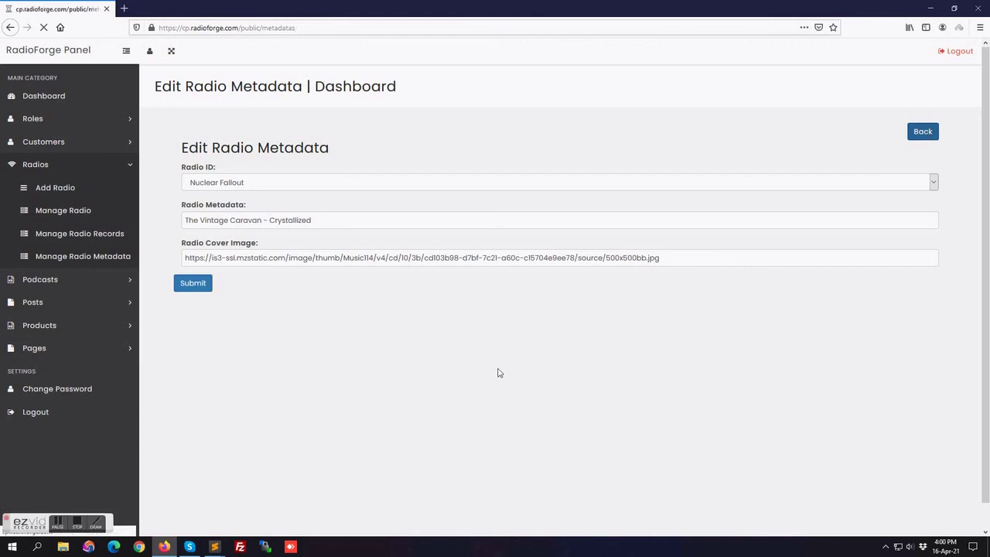
# Open the radio recordings report and play back the one-shot recording titled "test record".
pyautogui.click(117, 234)
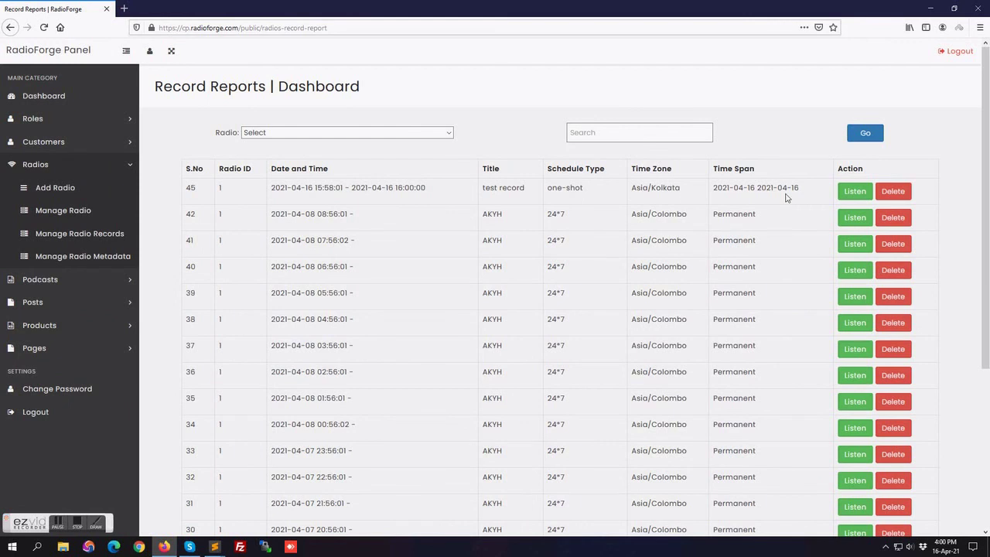
pyautogui.click(846, 195)
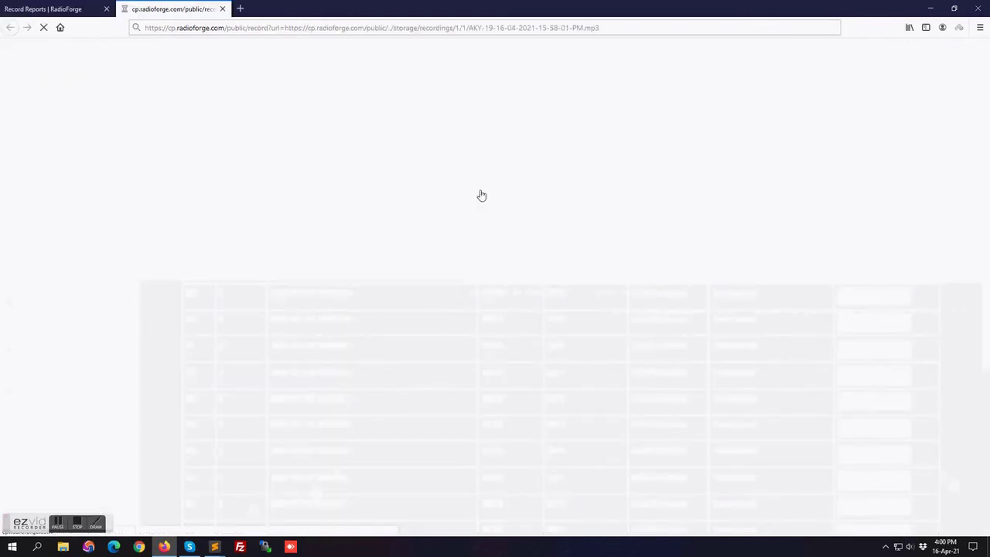
pyautogui.moveTo(520, 54); pyautogui.dragTo(478, 55)
pyautogui.click(430, 53)
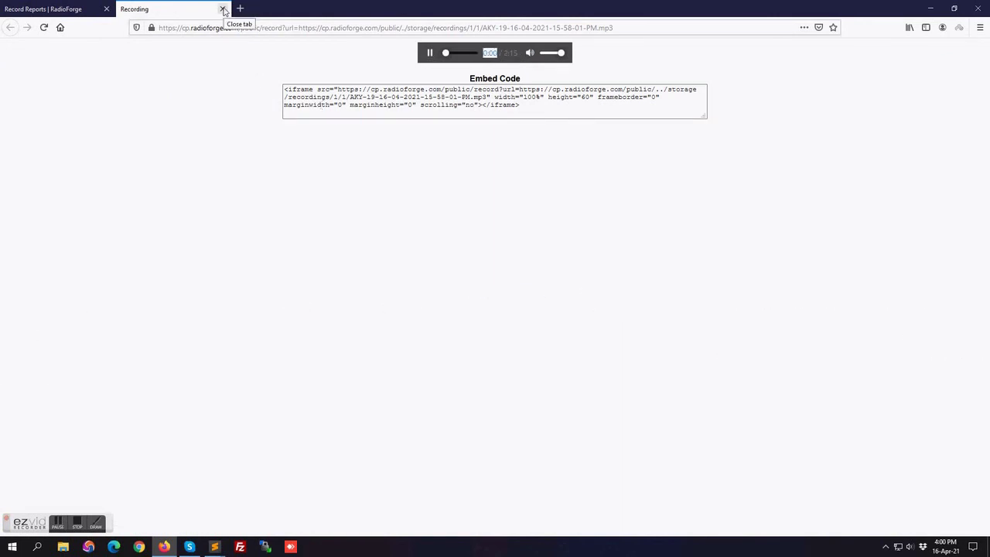